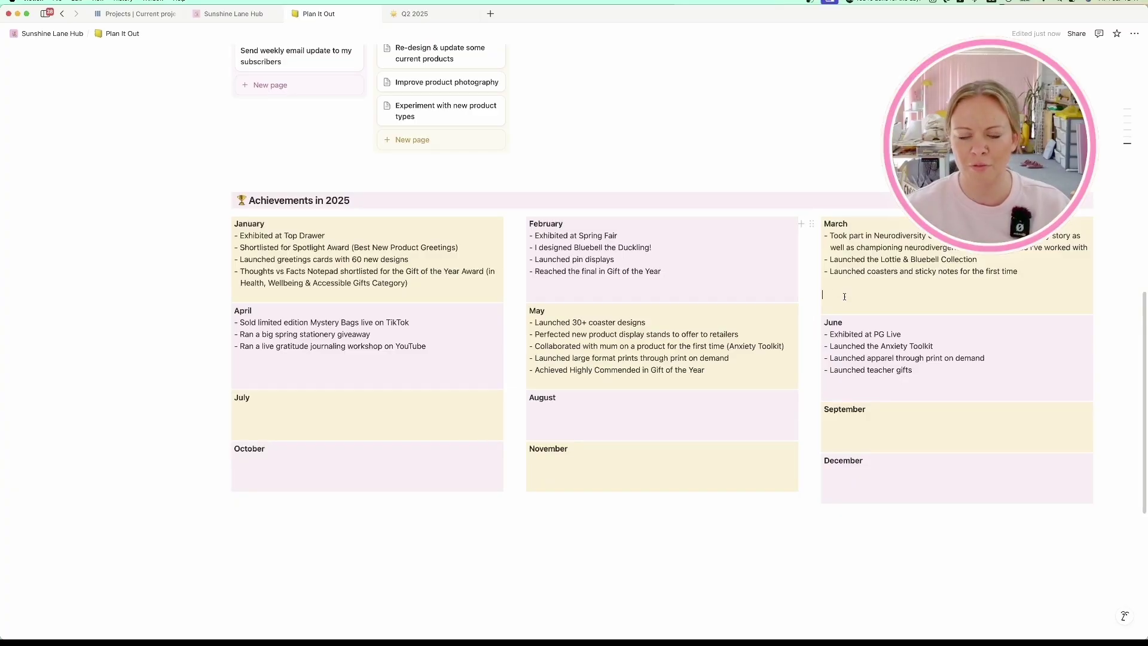
Remove the extra blank line at the end of the March achievements.
key(BackSpace)
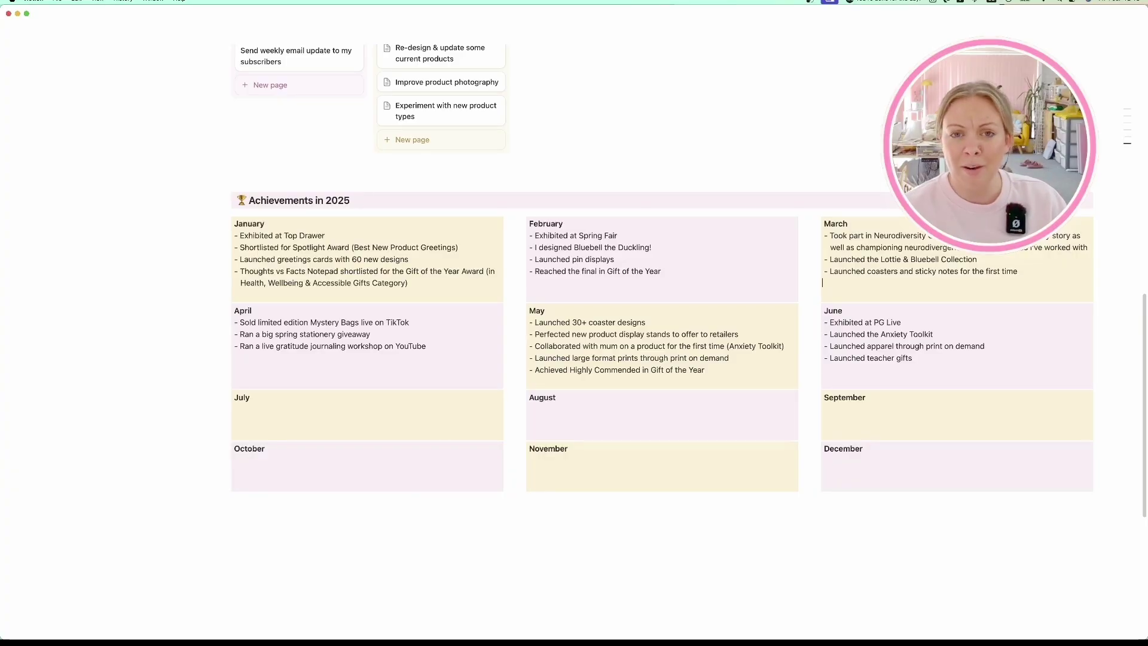
key(Return)
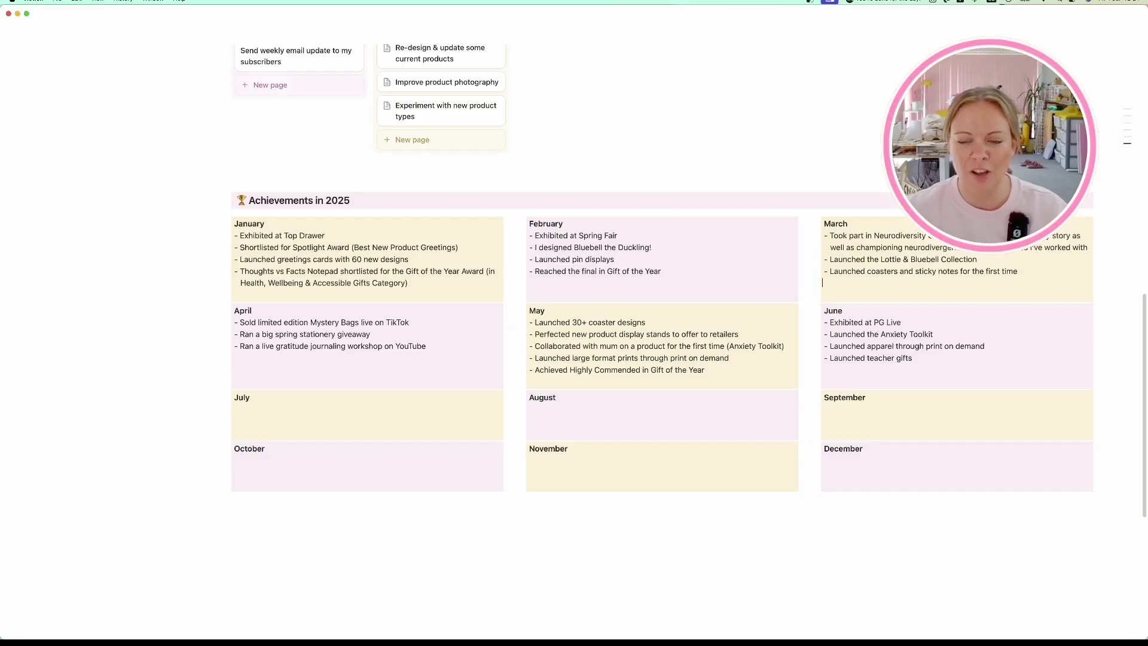
key(Return)
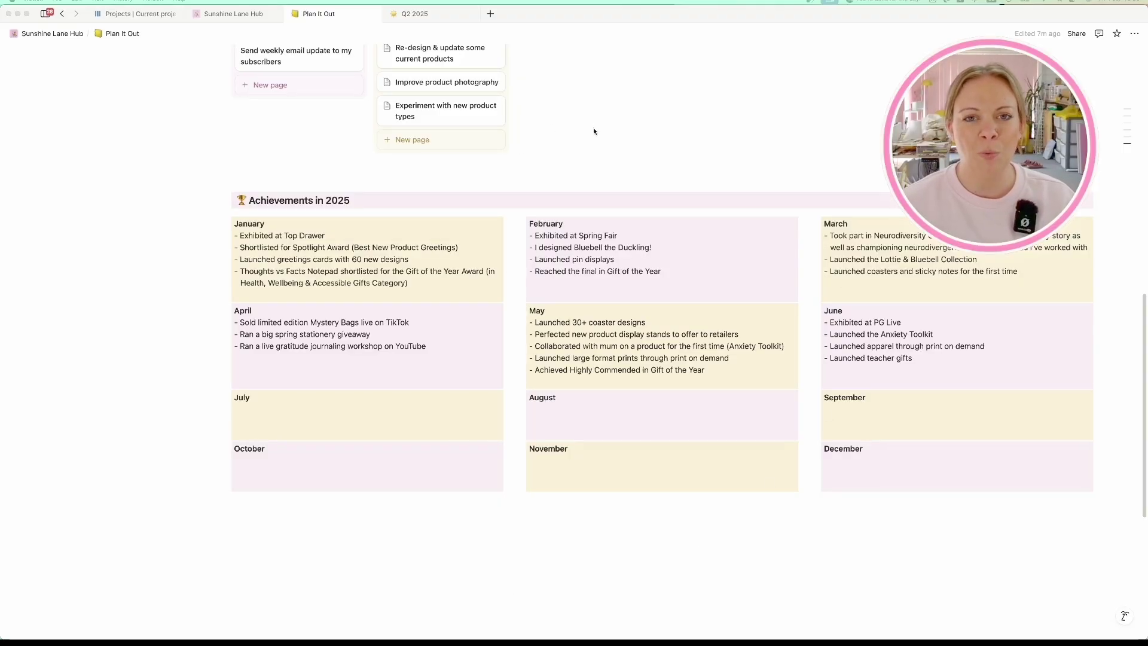
Look over the Goals board and read the notes inside the "Re-design & update some current products" goal.
scroll(601, 131, up, 1)
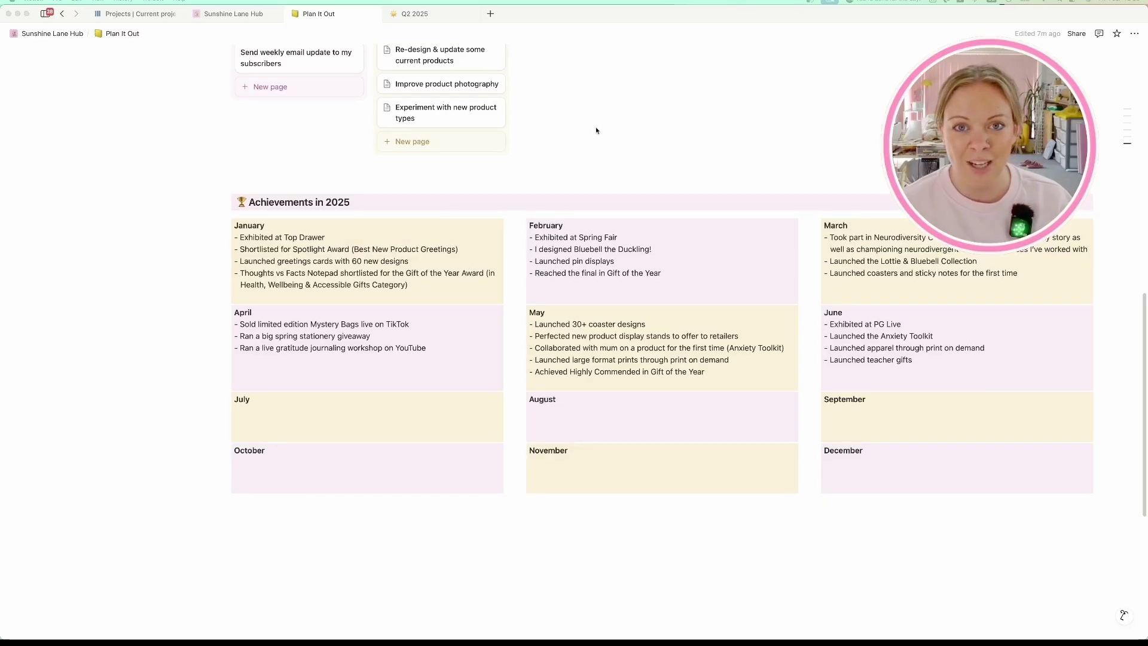
scroll(598, 132, up, 1)
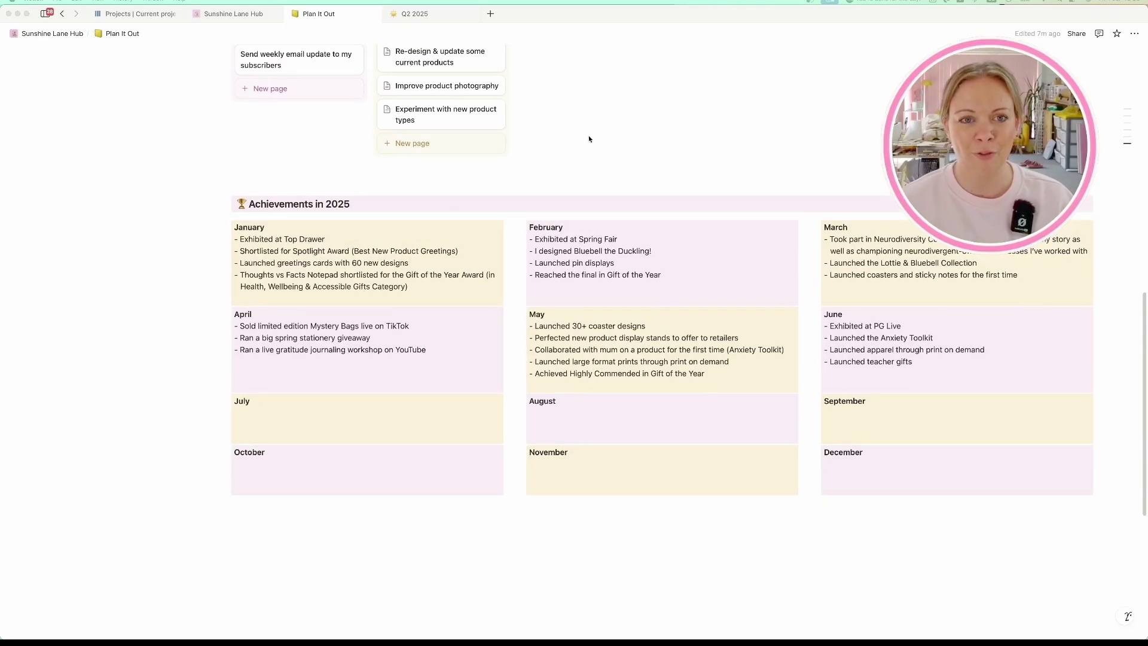
scroll(592, 137, up, 10)
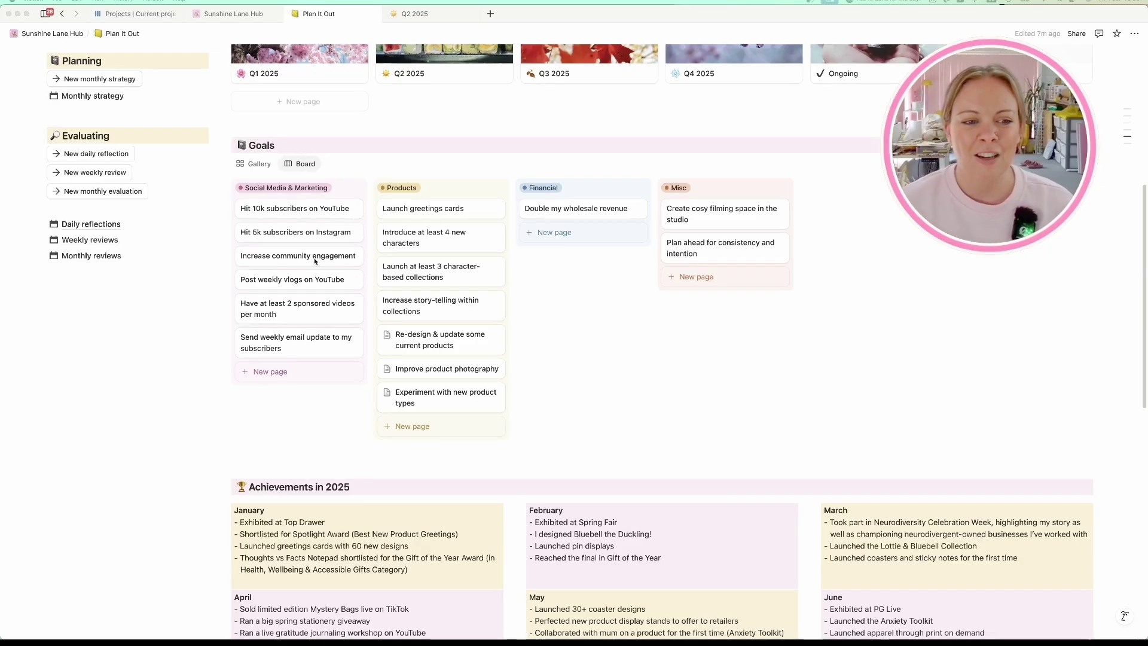
click(576, 301)
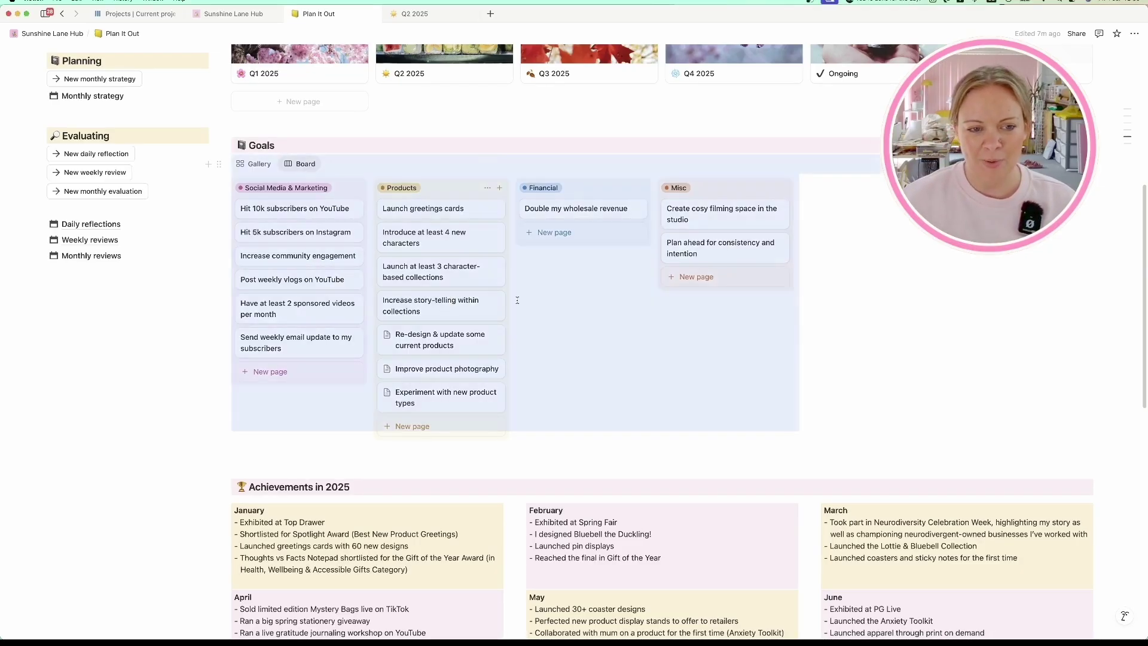
click(204, 295)
scroll(203, 295, up, 3)
scroll(233, 383, down, 2)
scroll(173, 418, down, 2)
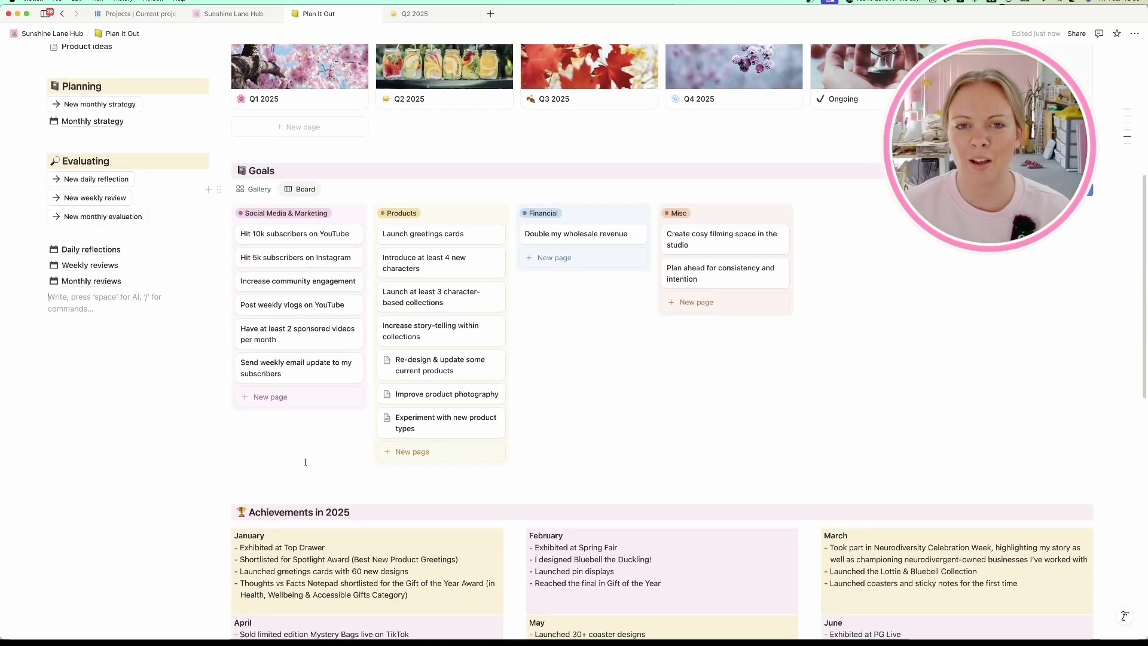
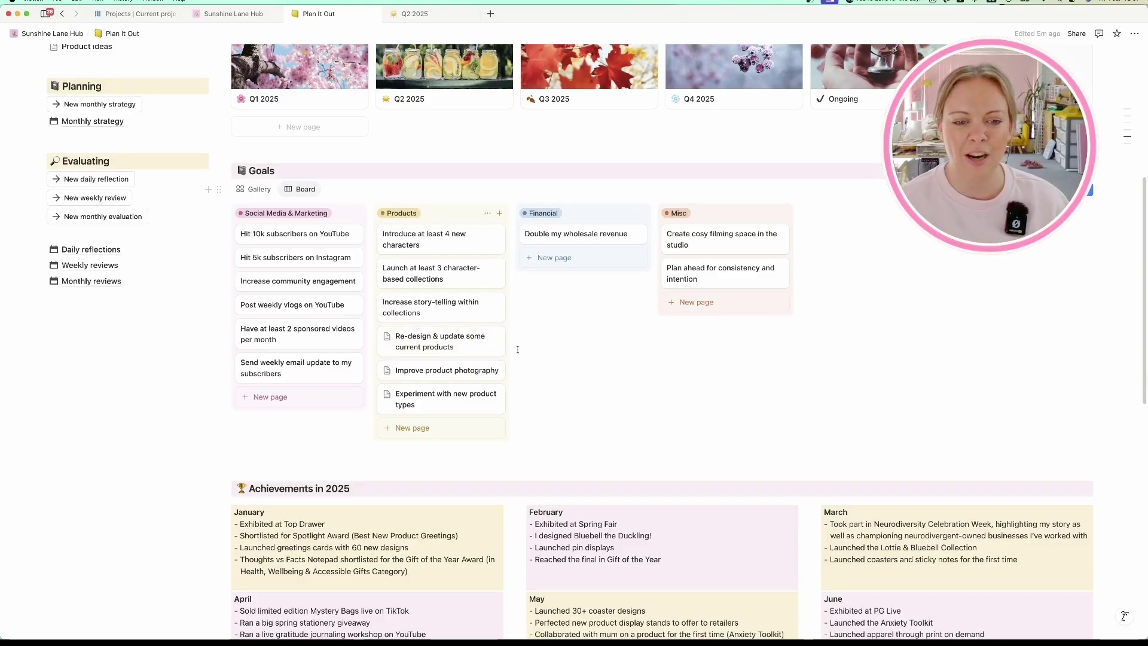
click(486, 351)
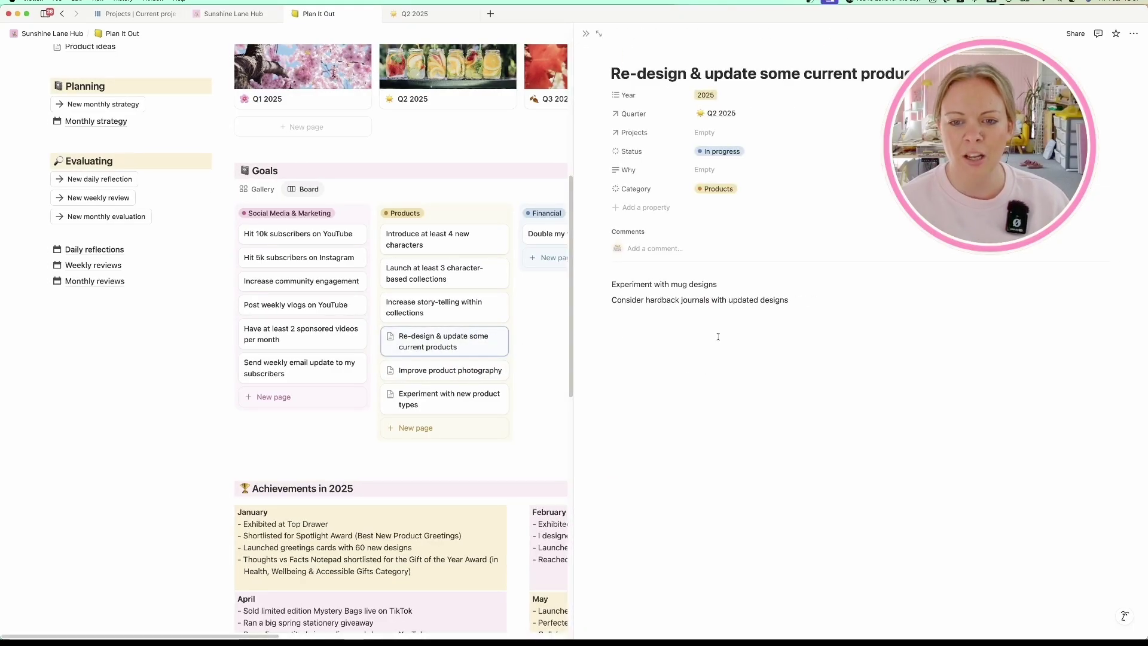
key(Escape)
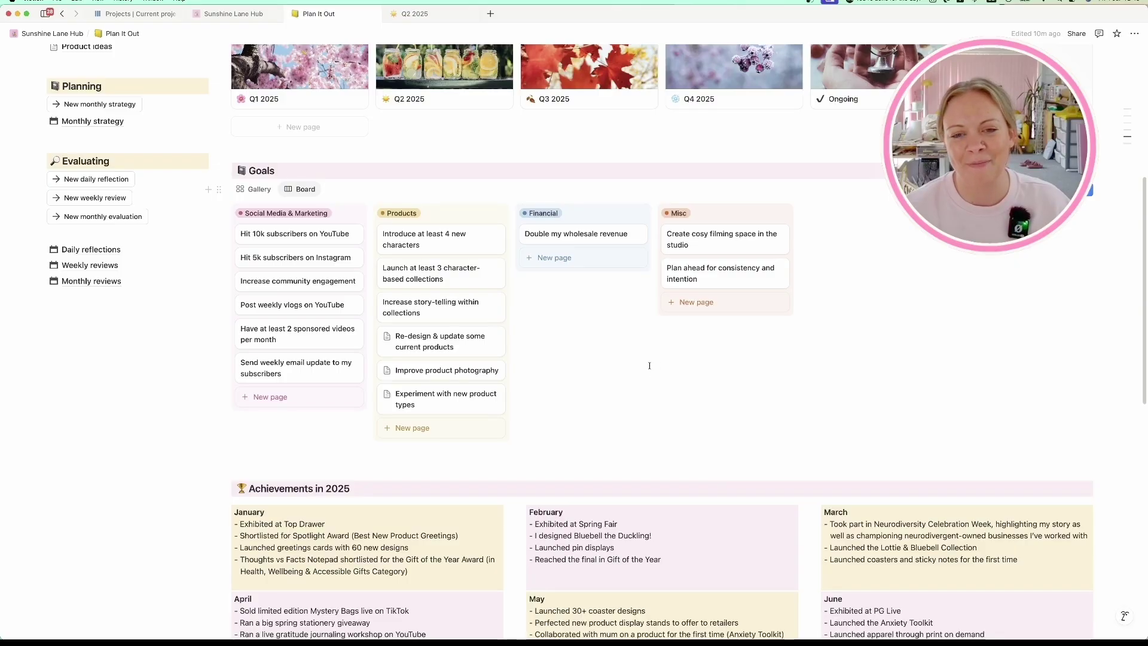
Open the Q1 2025 quarterly plan and look over its key dates and projects.
scroll(656, 355, up, 5)
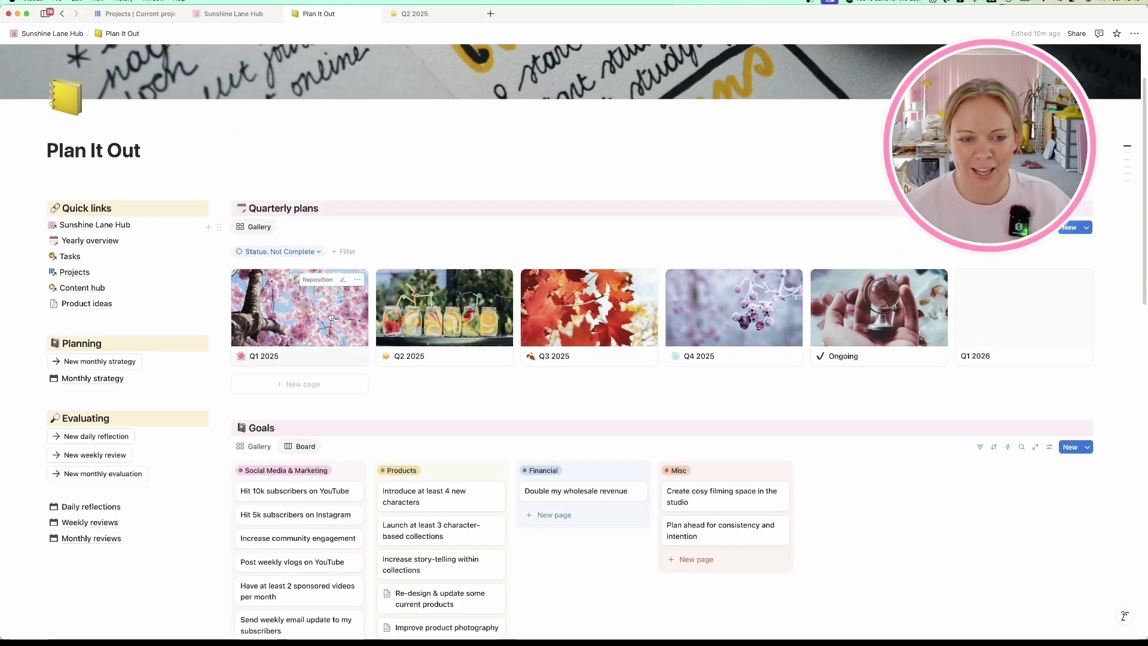
click(299, 317)
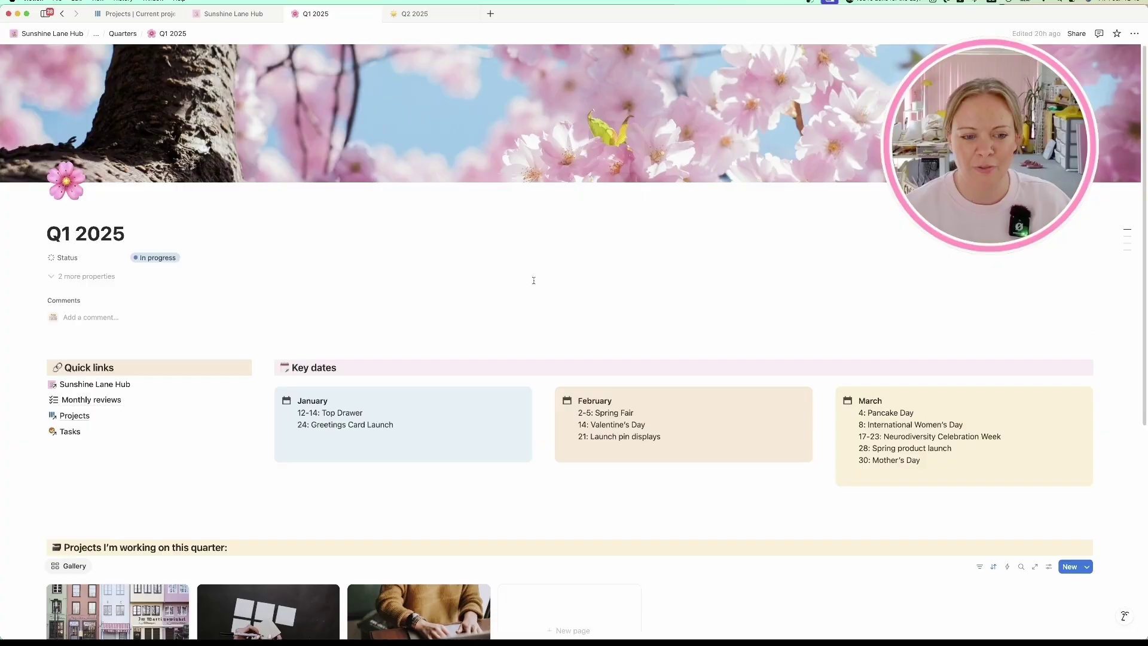
scroll(536, 292, down, 1)
scroll(535, 295, down, 3)
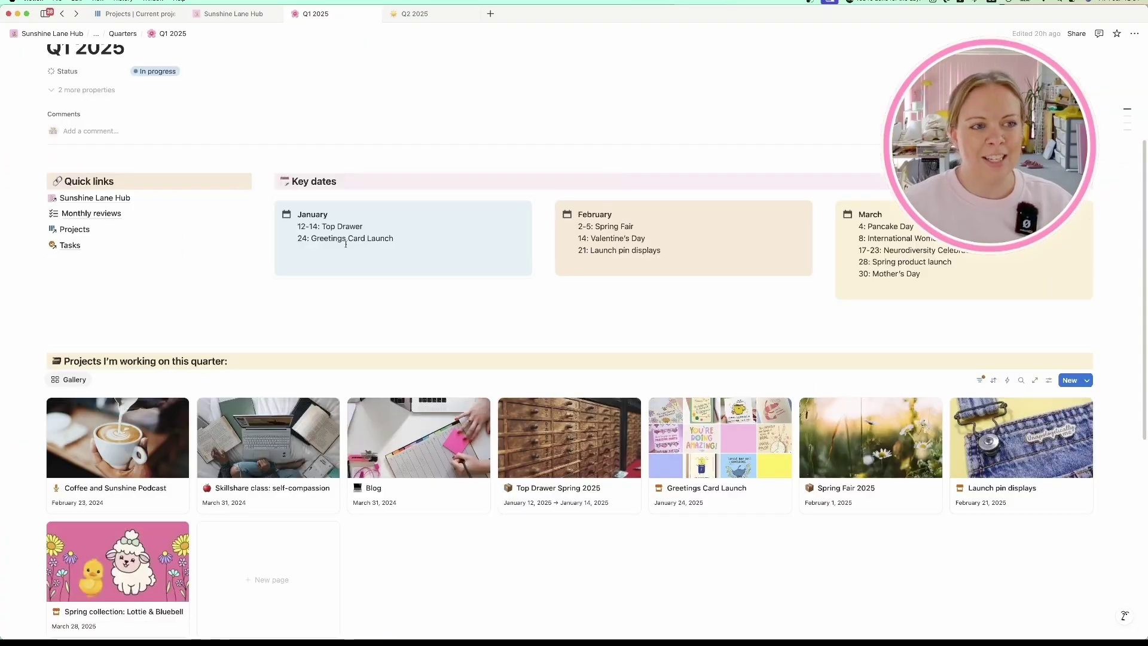
scroll(287, 247, up, 5)
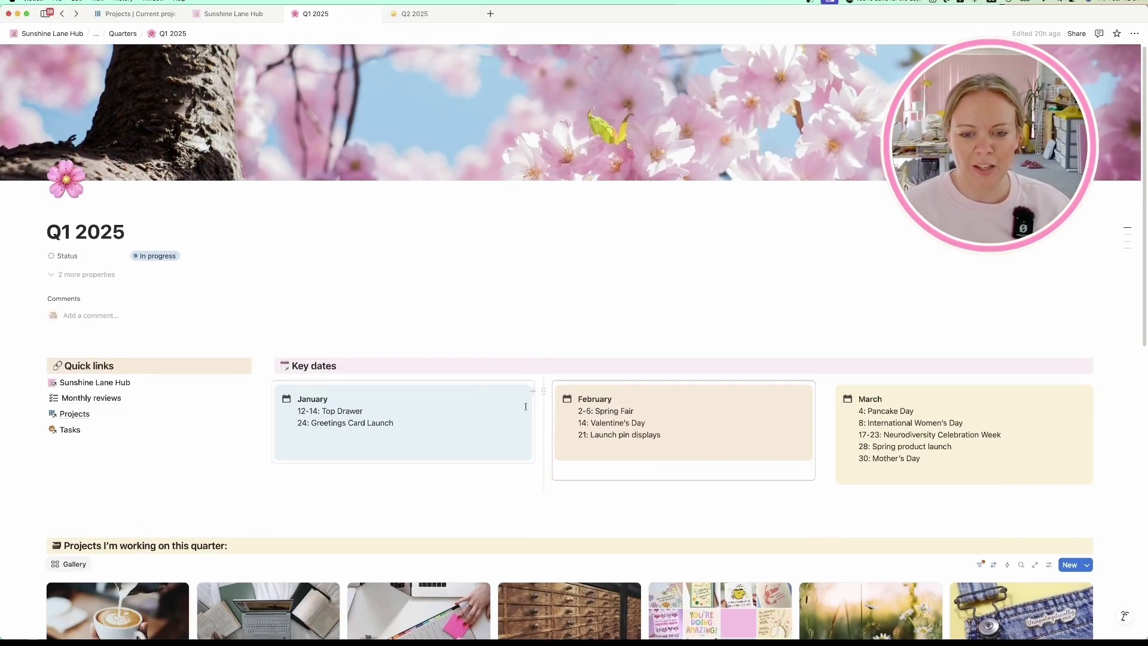
Examine the Q1 2025 key dates, highlighting the March entries from Pancake Day to Neurodiversity Celebration Week.
scroll(894, 432, down, 1)
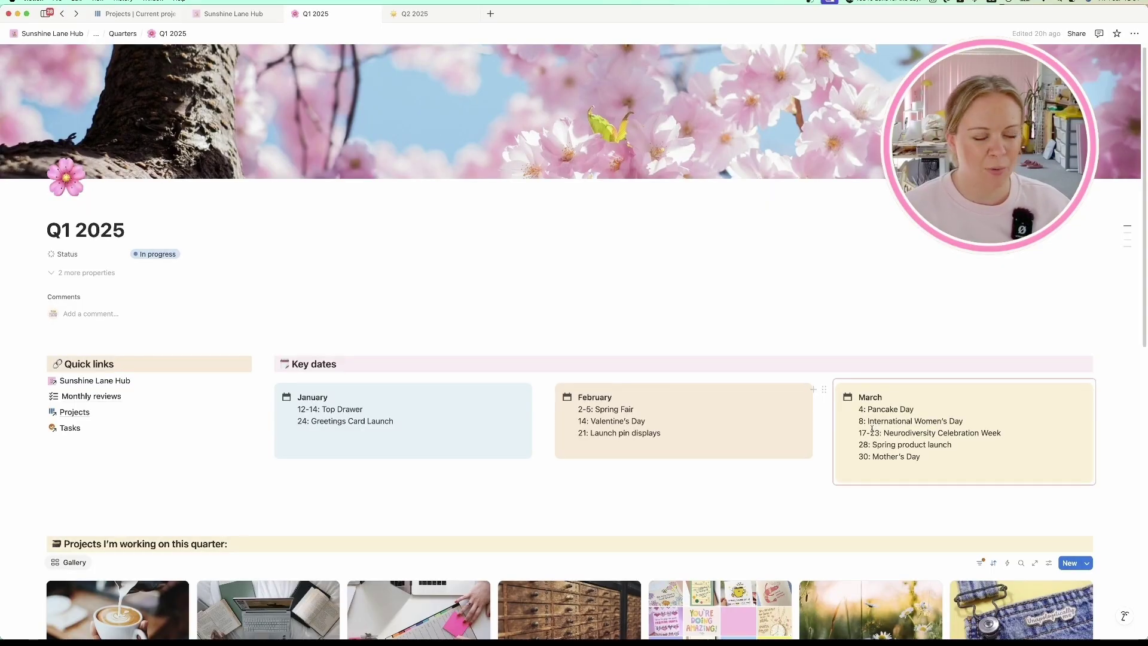
scroll(872, 429, down, 2)
click(880, 369)
drag(905, 380, 858, 379)
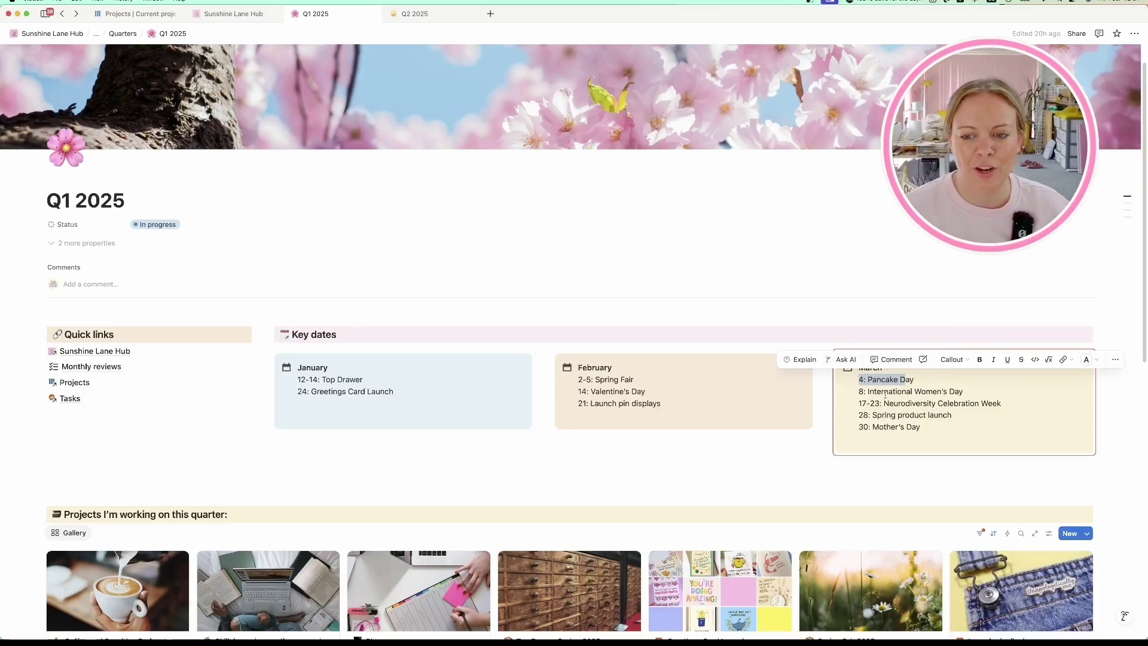
click(937, 383)
drag(1010, 403, 855, 369)
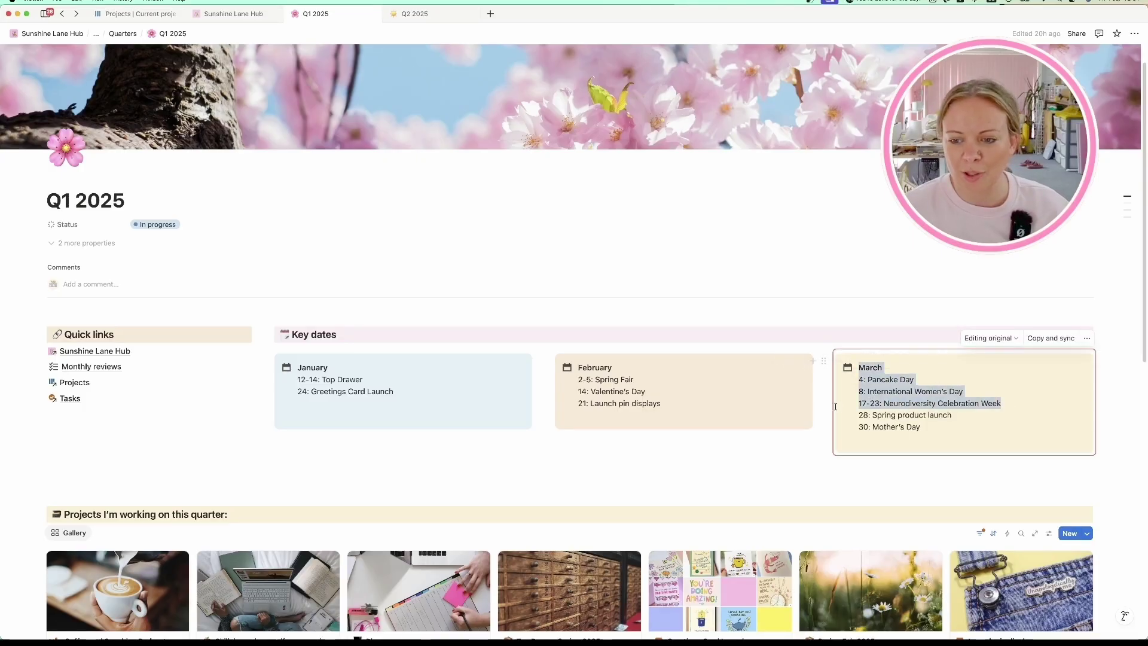
click(1068, 392)
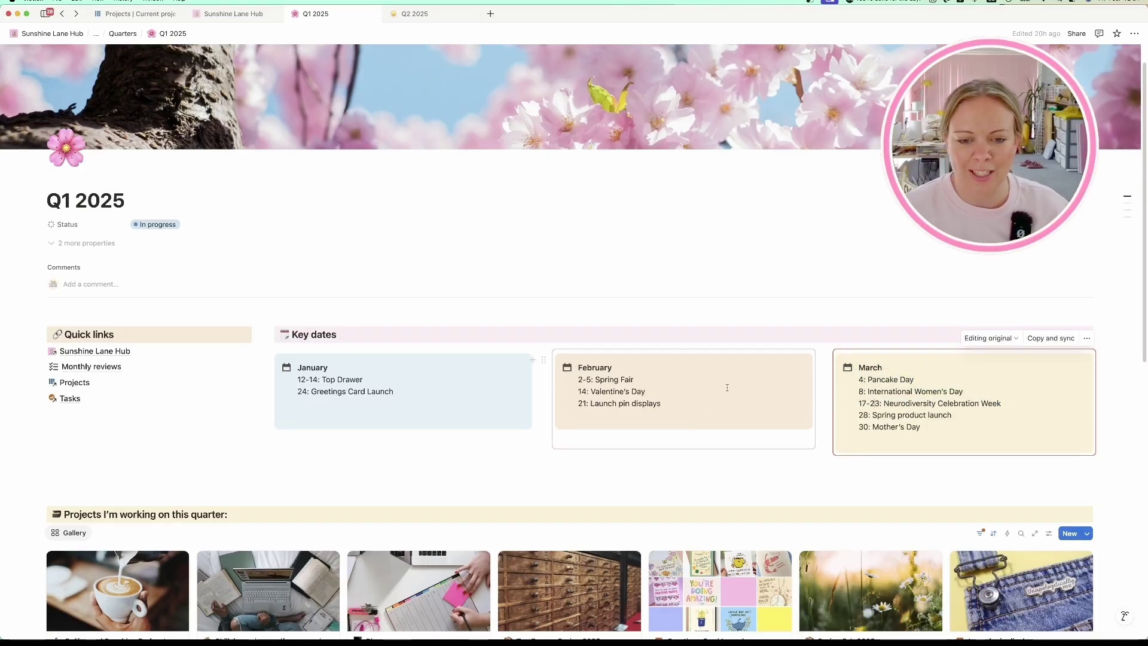
click(446, 388)
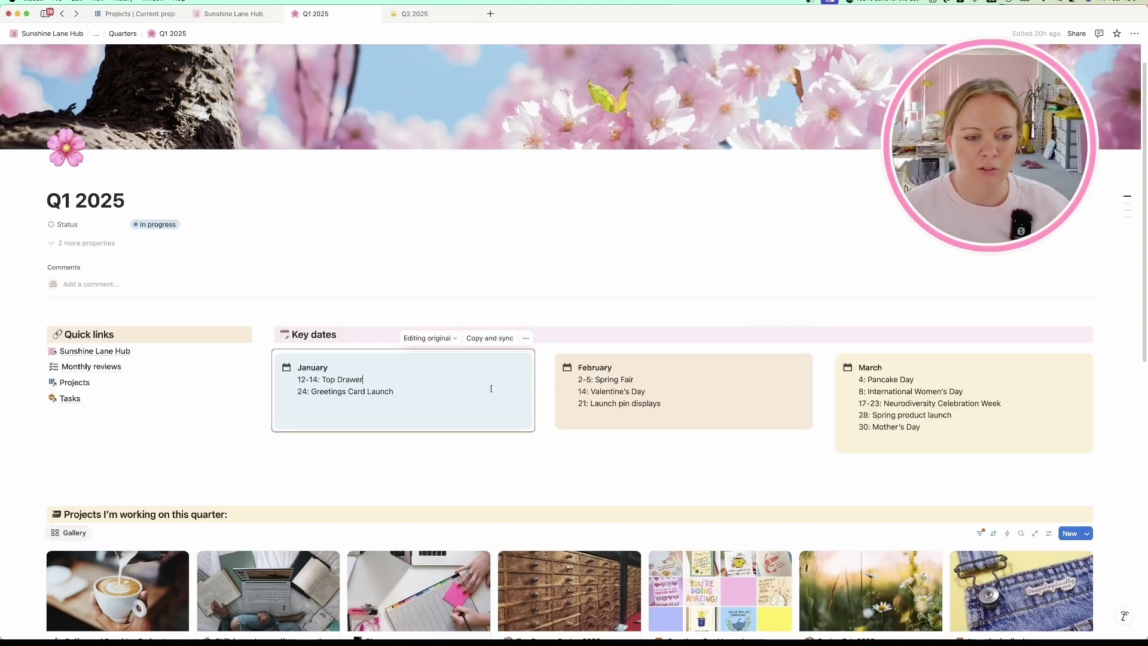
Review the projects of Q1 2025 and show the goals under "Remember your goals" in the Board view.
scroll(449, 391, down, 1)
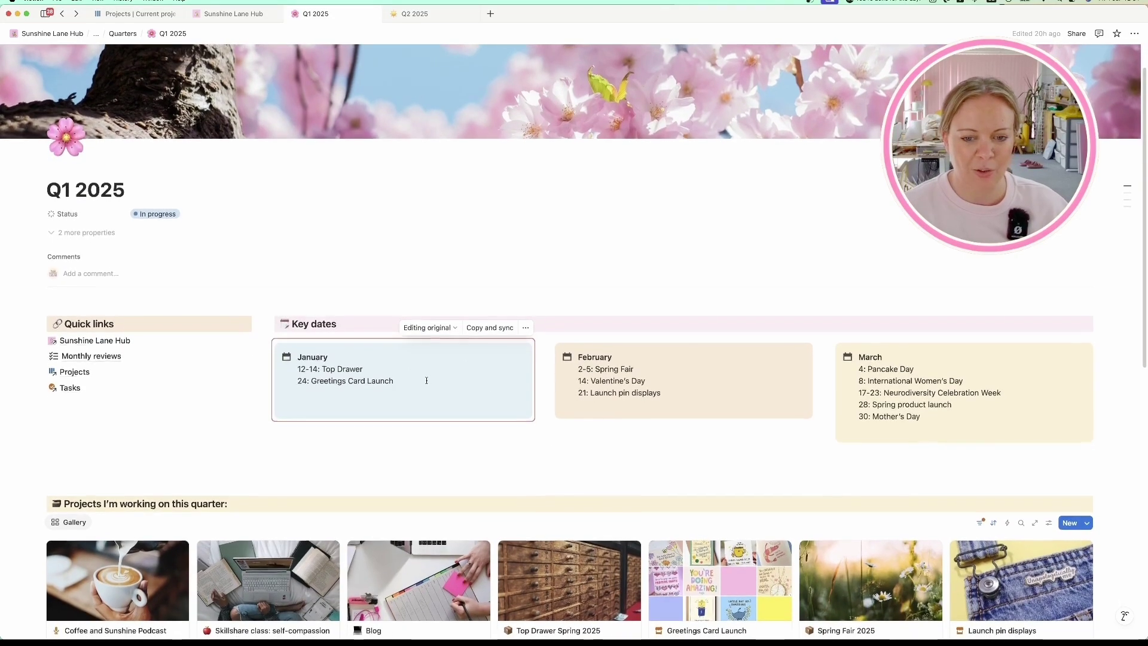
scroll(462, 393, down, 5)
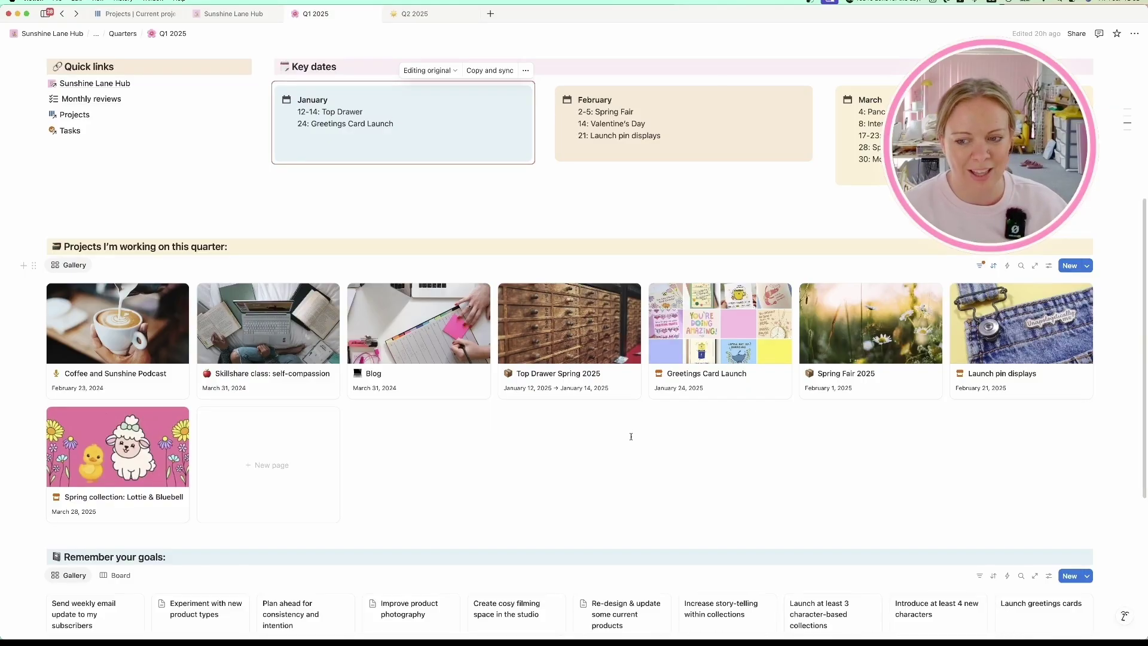
scroll(631, 436, down, 3)
scroll(560, 445, down, 4)
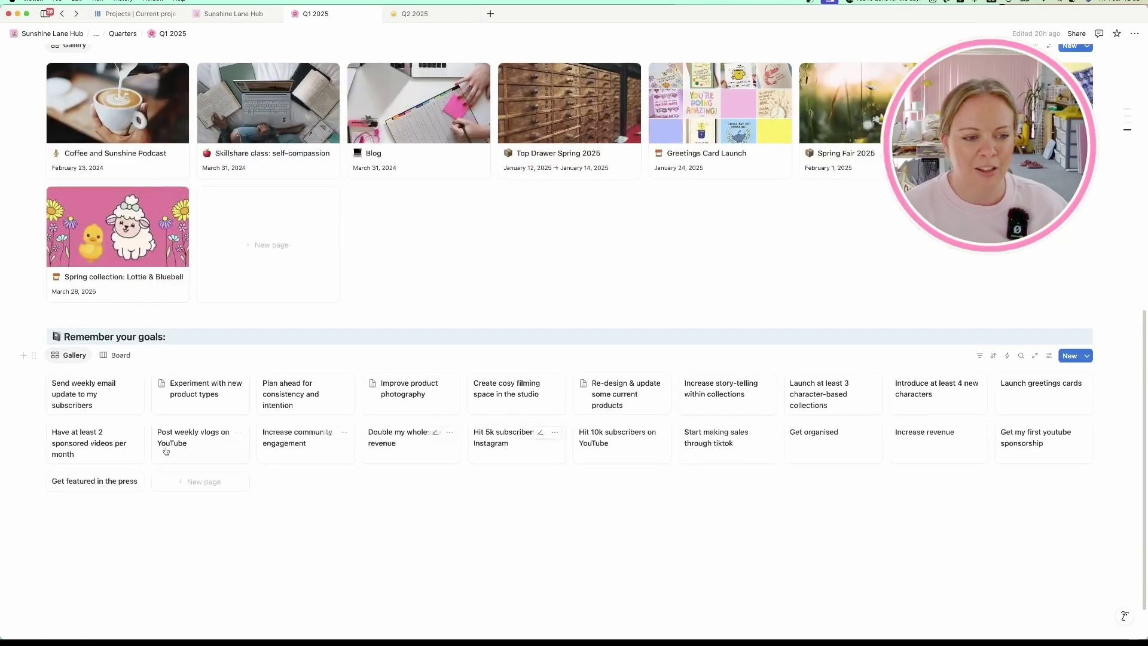
click(116, 355)
scroll(558, 495, down, 9)
scroll(533, 407, up, 14)
scroll(589, 393, up, 10)
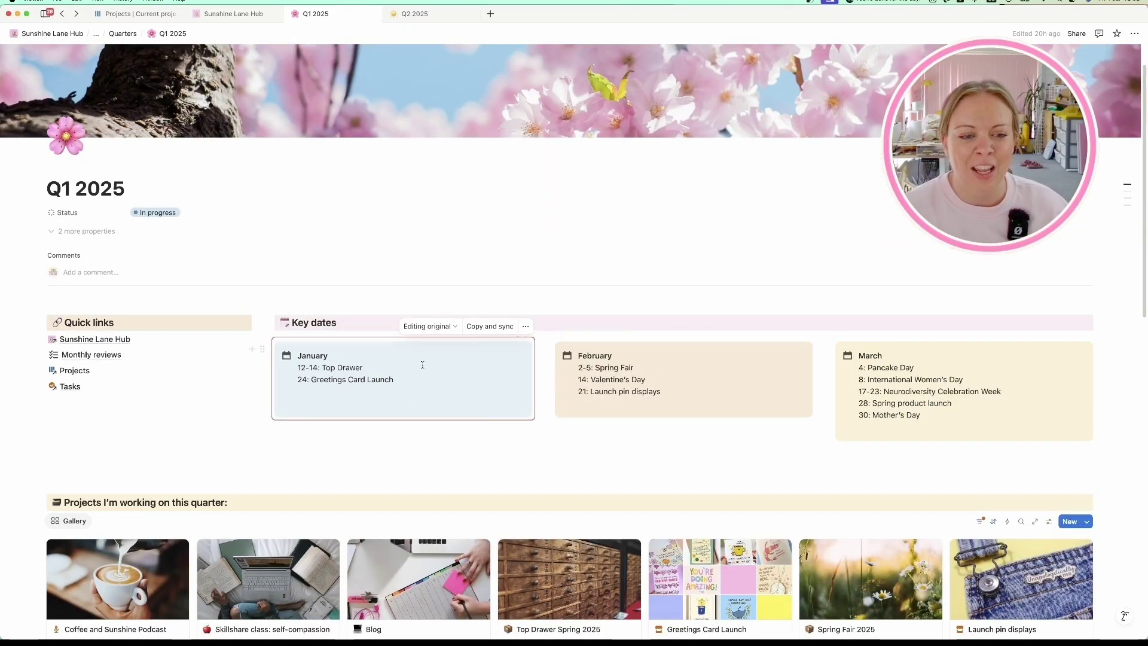
Review the key dates and the projects listed on the Q2 2025 plan.
scroll(428, 432, down, 9)
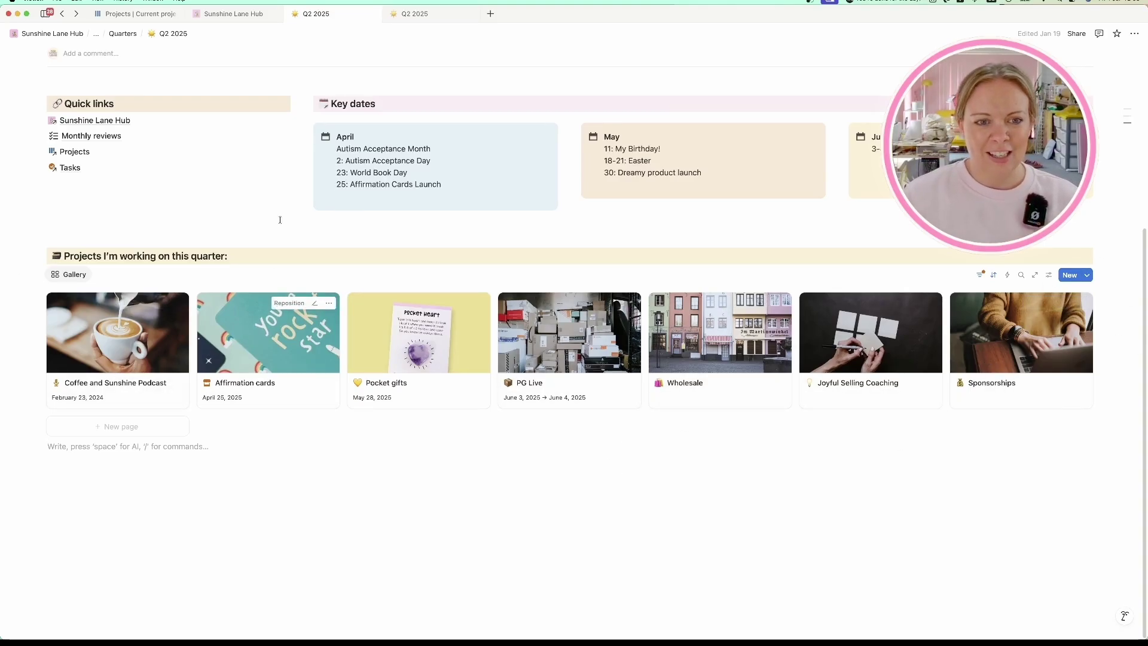
click(431, 179)
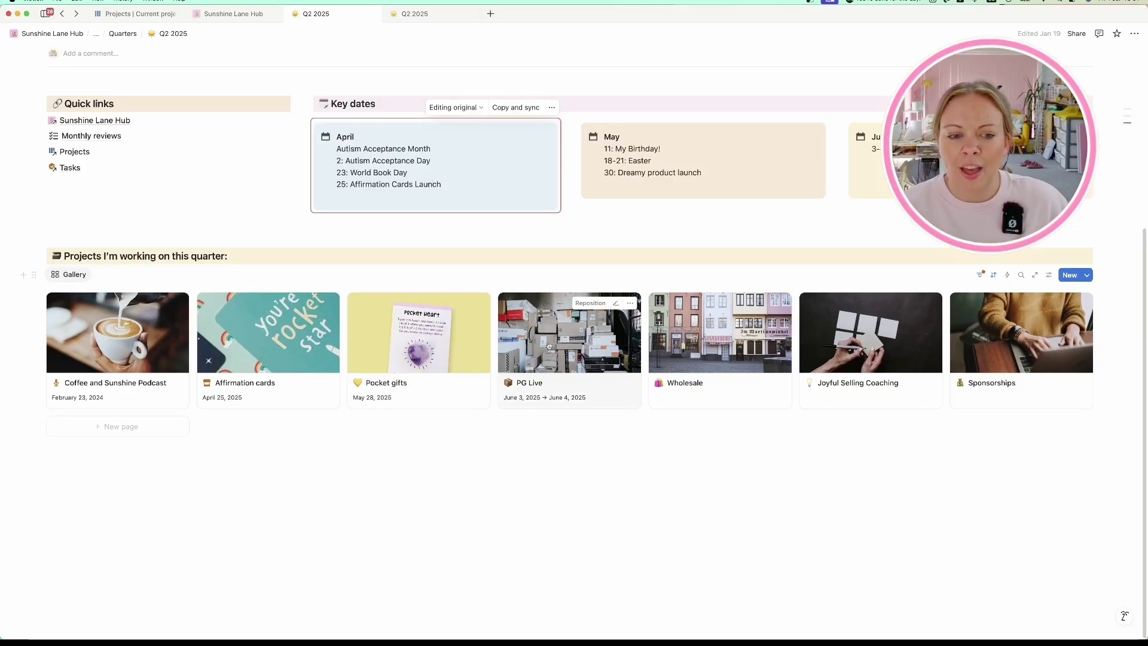
click(501, 450)
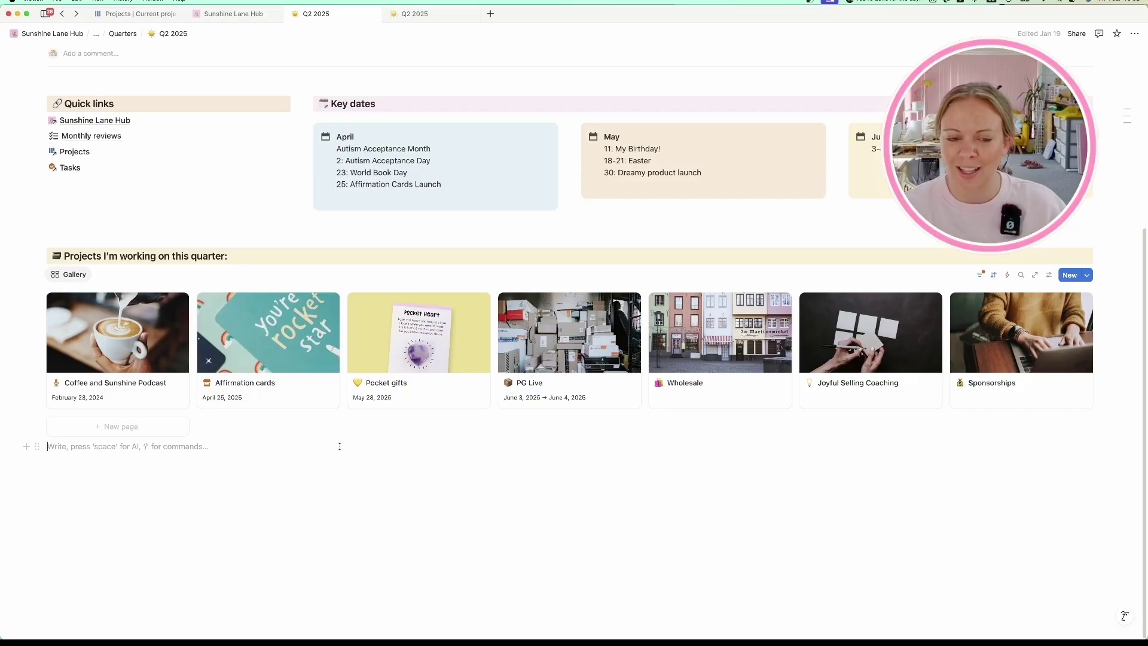
Rename the "Affirmation cards" project to "Card decks" and return to the Q2 2025 plan.
click(265, 386)
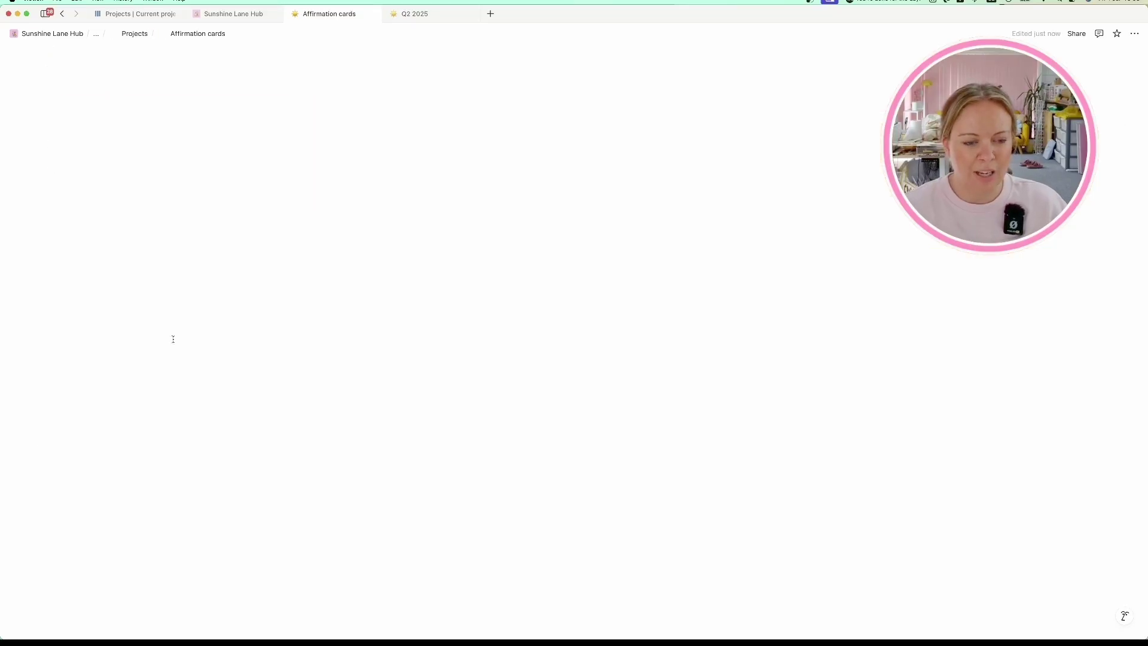
drag(244, 228, 58, 222)
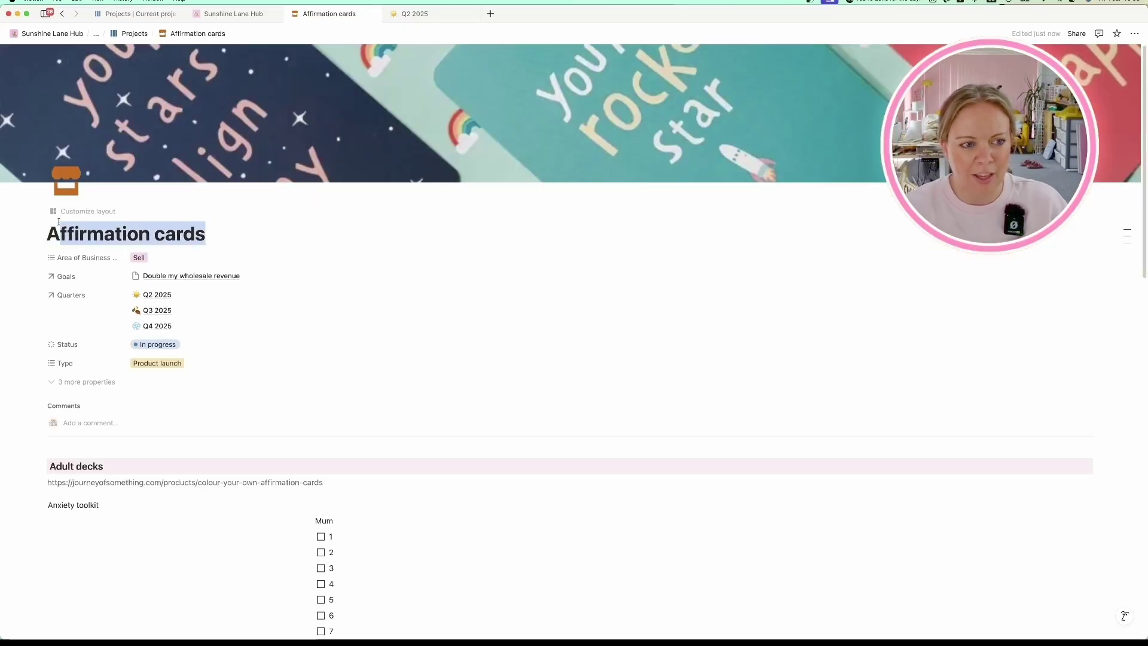
text(Card decks)
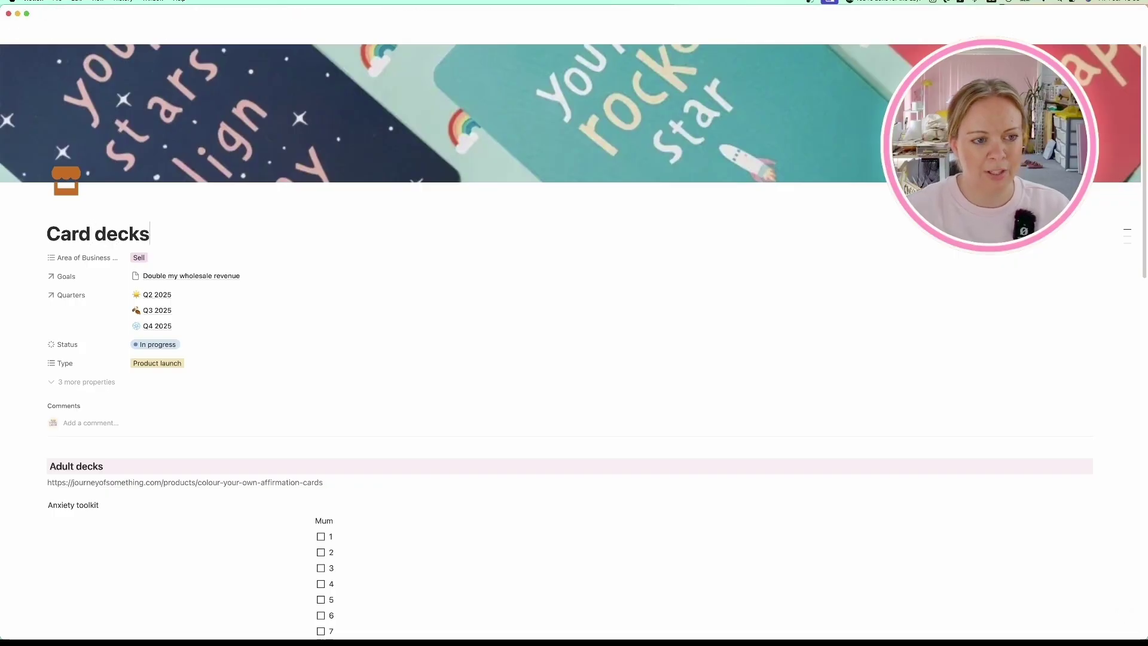
key(super+bracketleft)
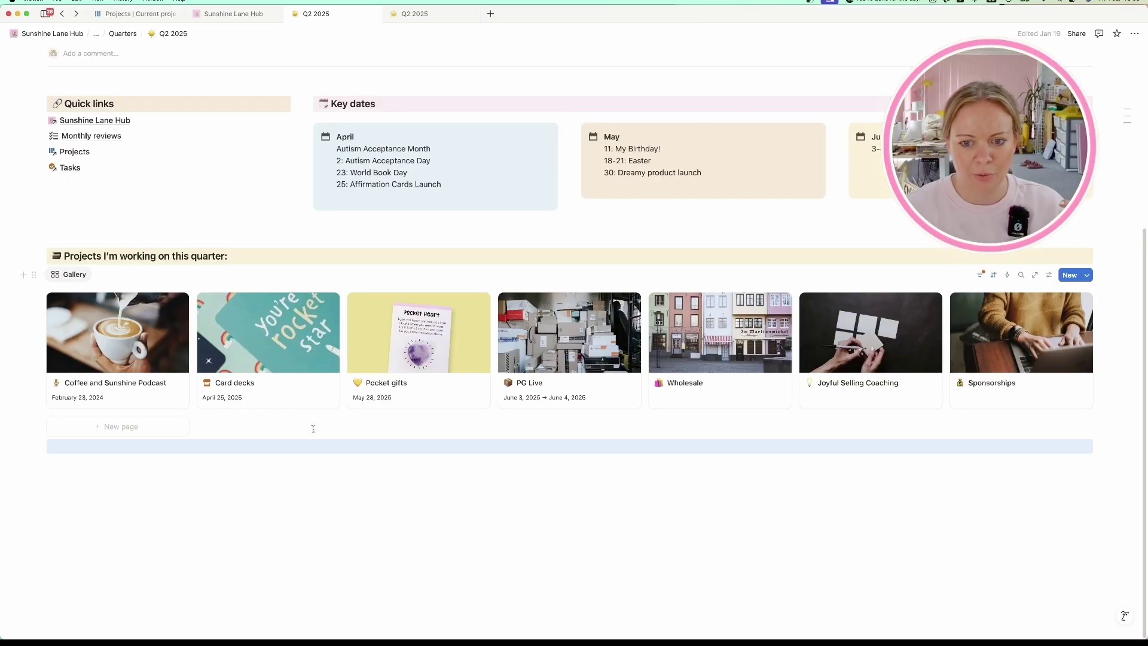
Set the status of the Q2 2025 plan to Done.
scroll(335, 389, up, 5)
click(171, 257)
click(149, 366)
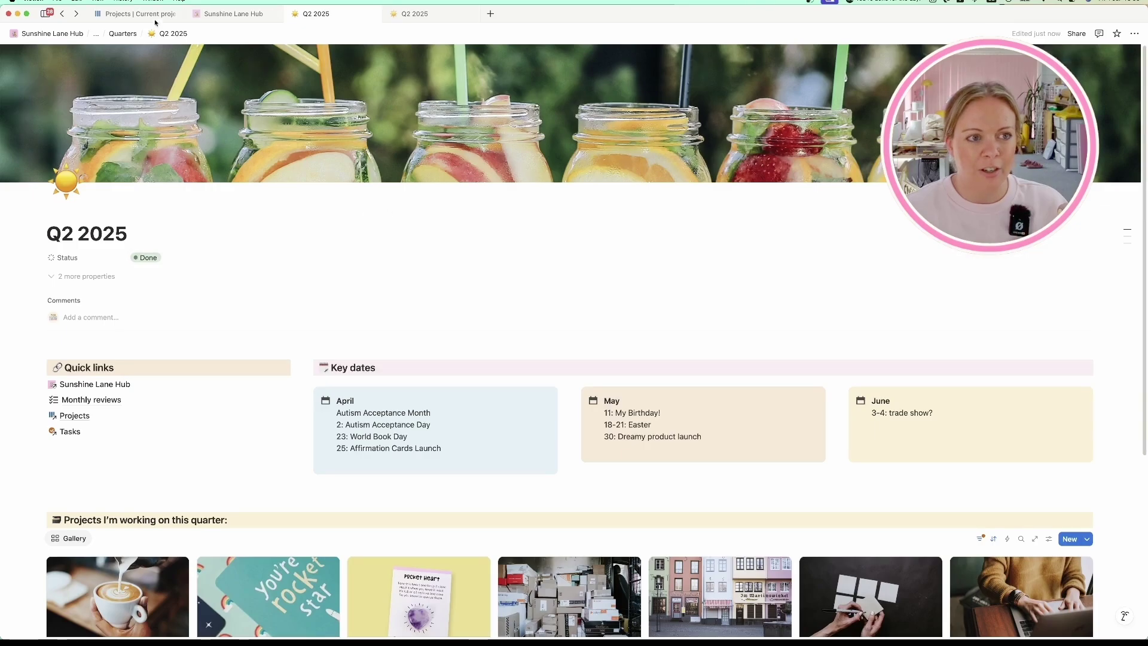
Go back to the Plan It Out page and open the Q3 2025 plan at its key dates and projects.
key(super+bracketleft)
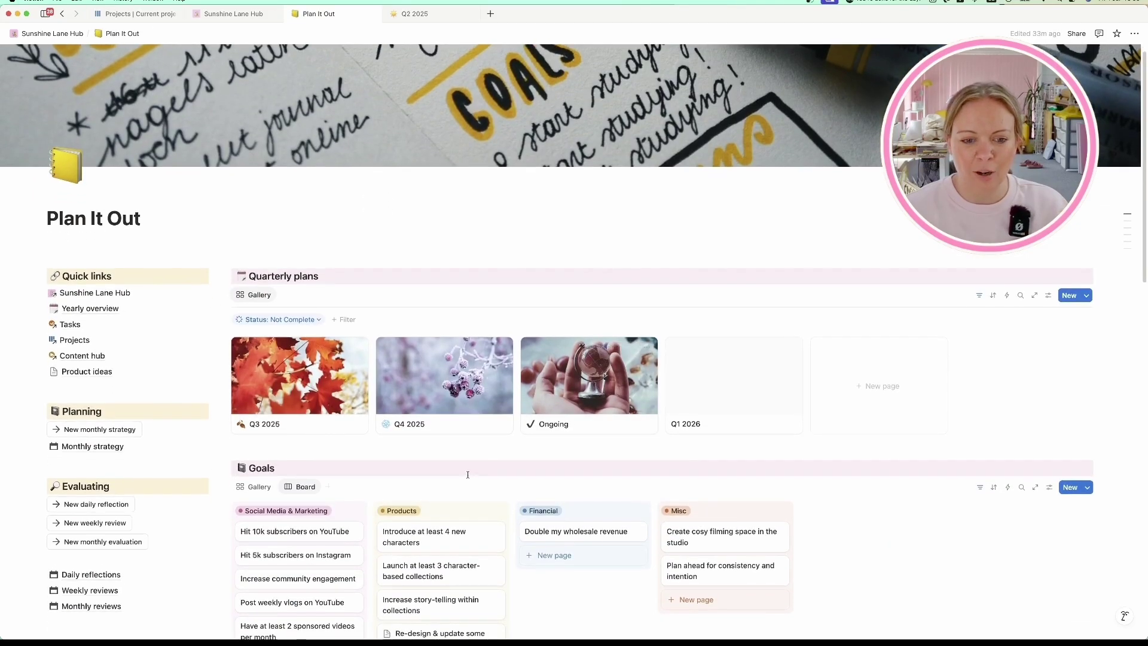
click(324, 404)
scroll(401, 385, down, 5)
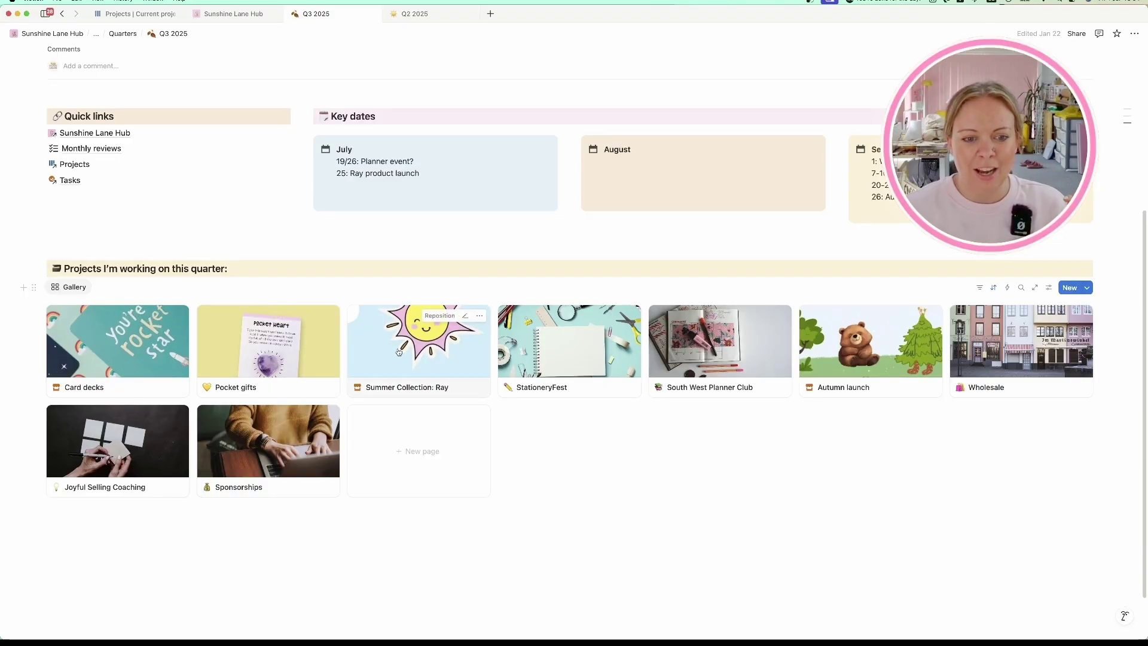
Replace "Planner event?" with "StationeryFest" in the 19/26 entry of the July key dates.
click(420, 159)
drag(419, 159, 359, 162)
text(DS)
key(BackSpace)
key(BackSpace)
text(Stay)
text(tioneryFest)
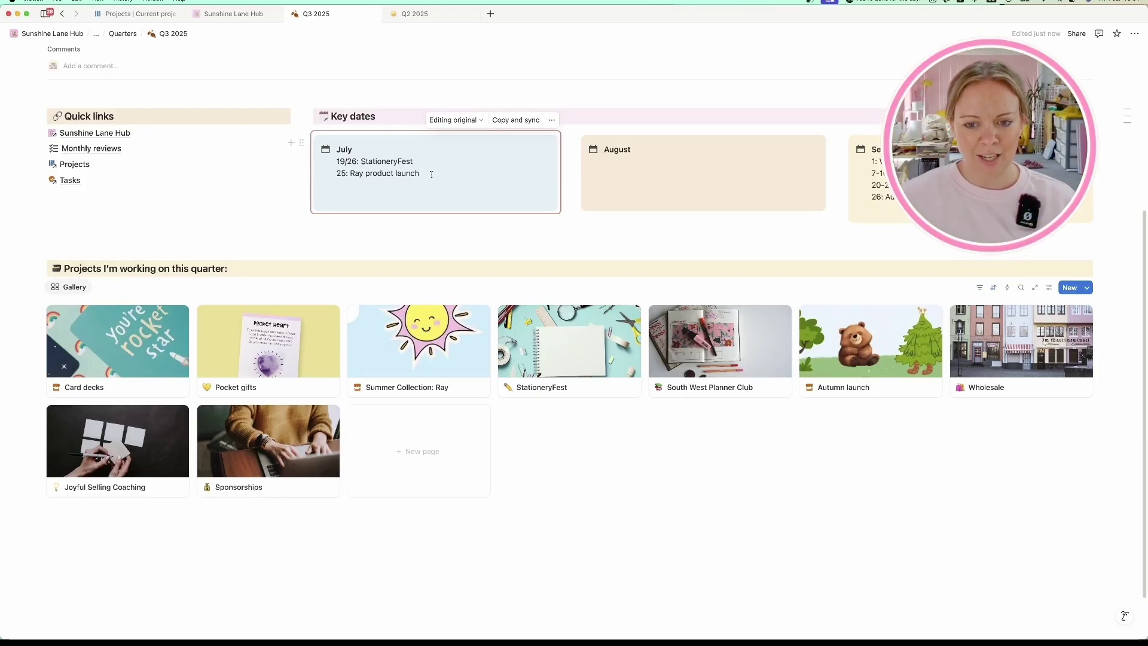
Move "Ray product launch" from the 25 entry of the July key dates to the August key dates.
drag(418, 174, 352, 177)
key(super+x)
click(633, 178)
key(super+v)
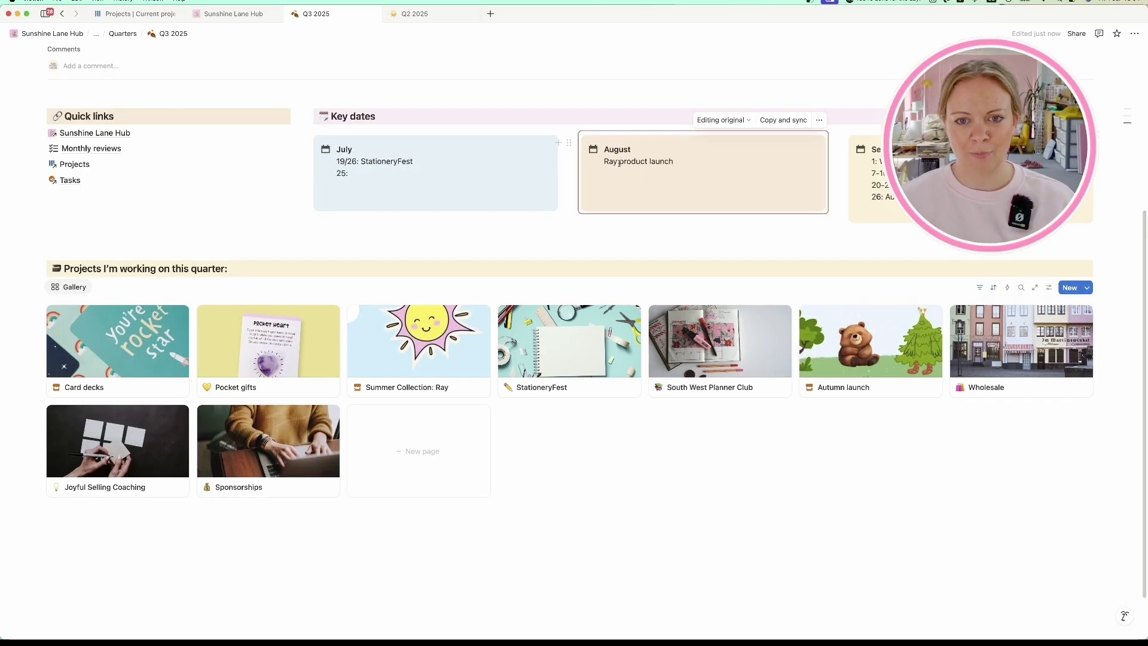
Fill in the 25 entry of the July key dates with "Sticker & journaling kit launch".
click(386, 168)
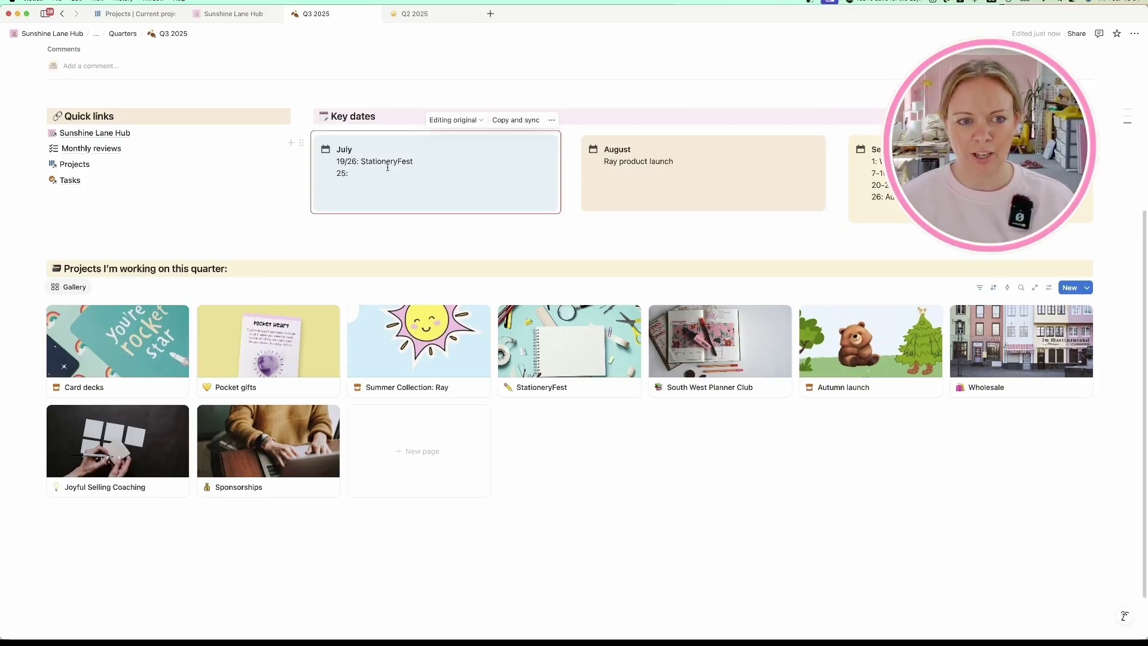
text(Sticker)
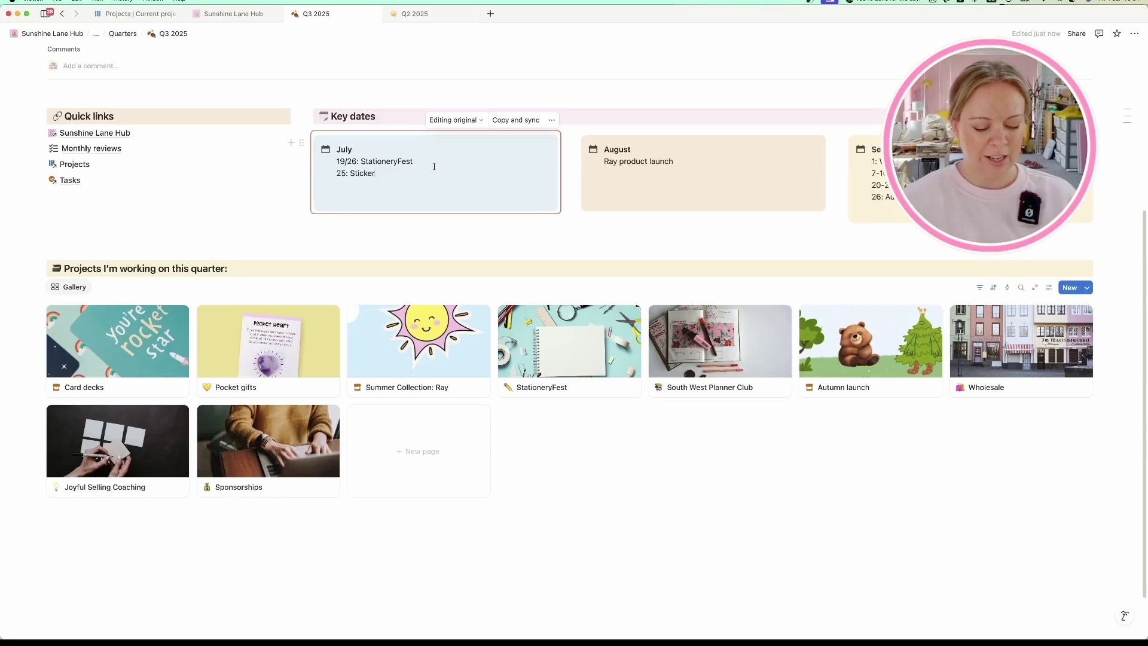
text( & jou)
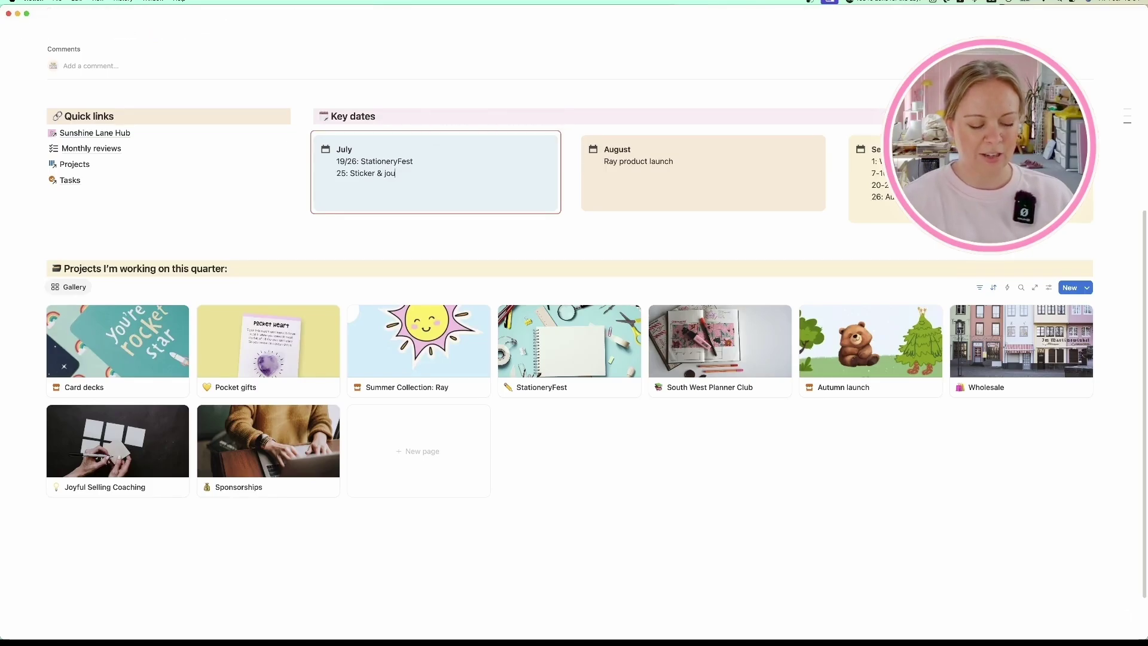
text(rnaling kit launch)
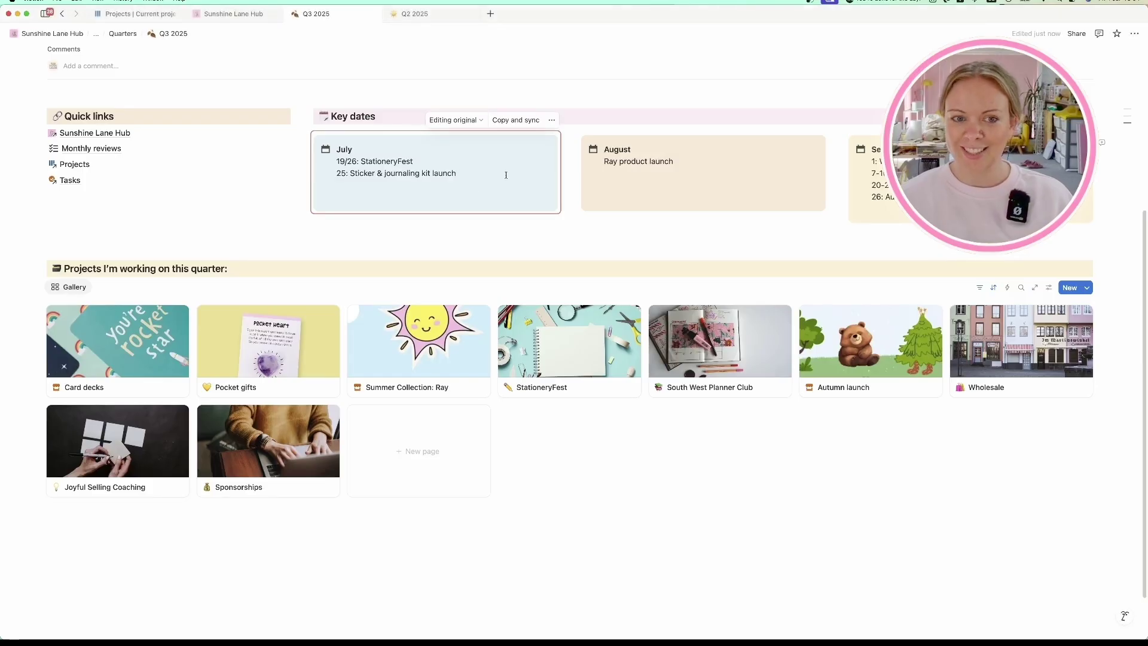
Change the dates of the StationeryFest entry in the July key dates to 25/26.
click(413, 162)
click(346, 162)
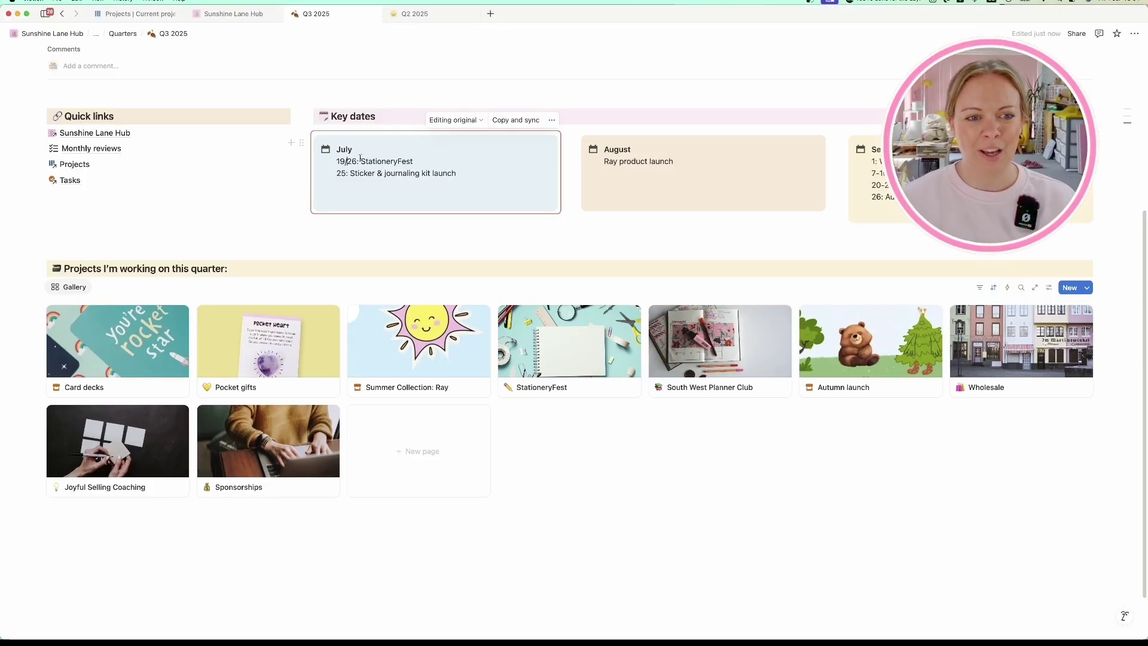
key(BackSpace)
key(BackSpace)
key(BackSpace)
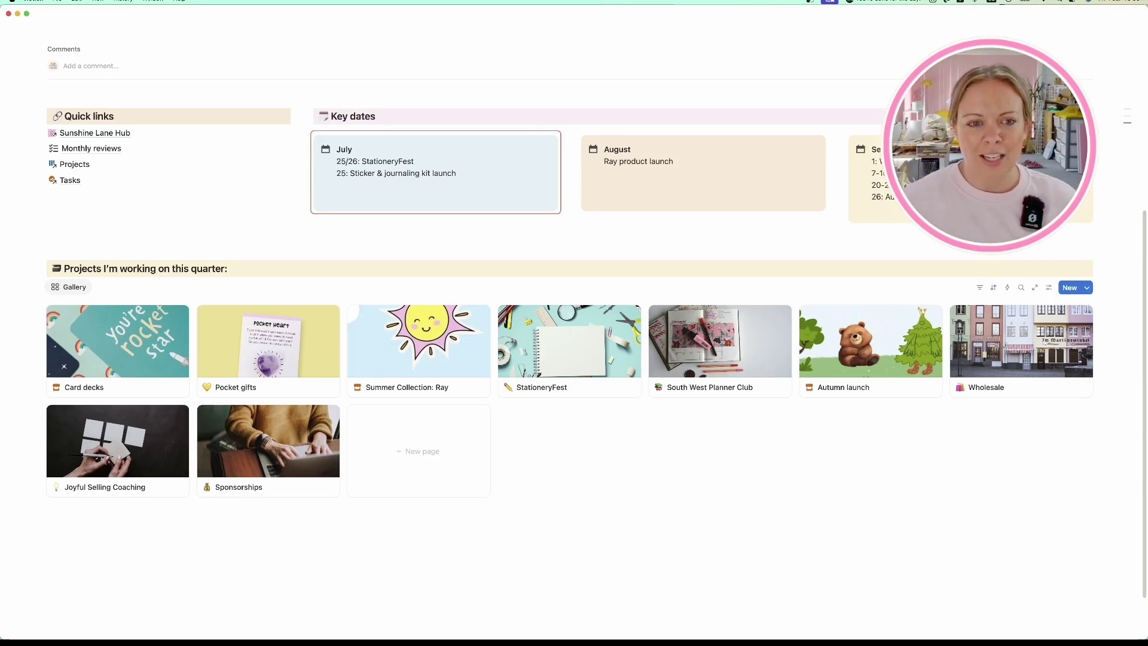
Add the entry "7-10 Dobbies Pop-up" below the Ray product launch in the August key dates.
click(472, 176)
click(609, 163)
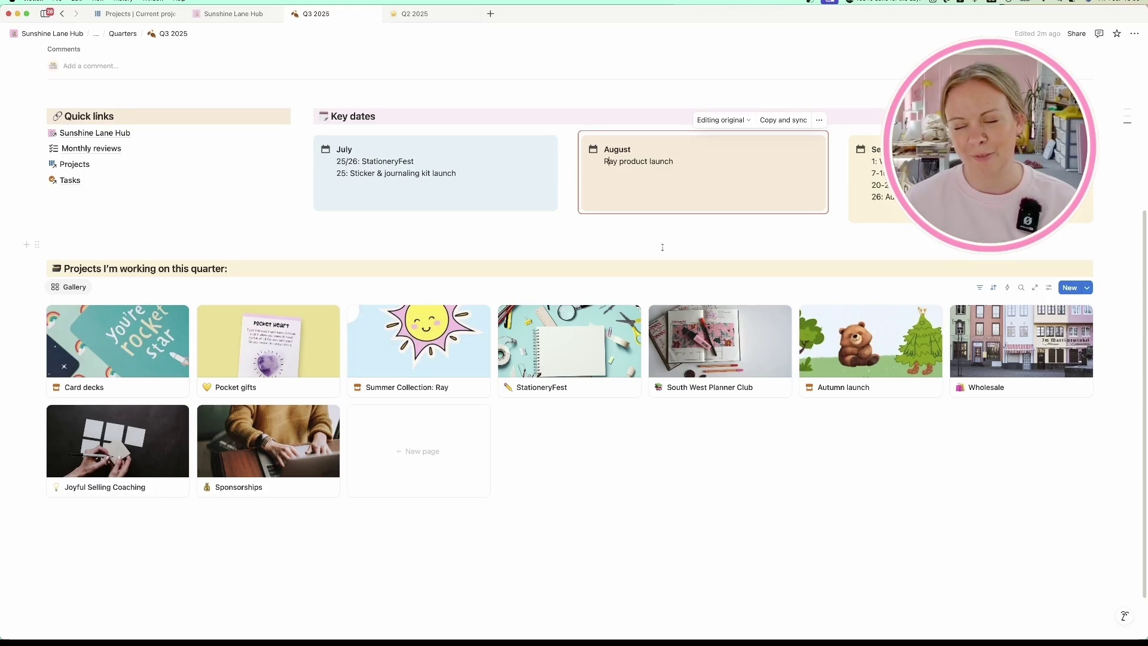
click(717, 164)
key(Return)
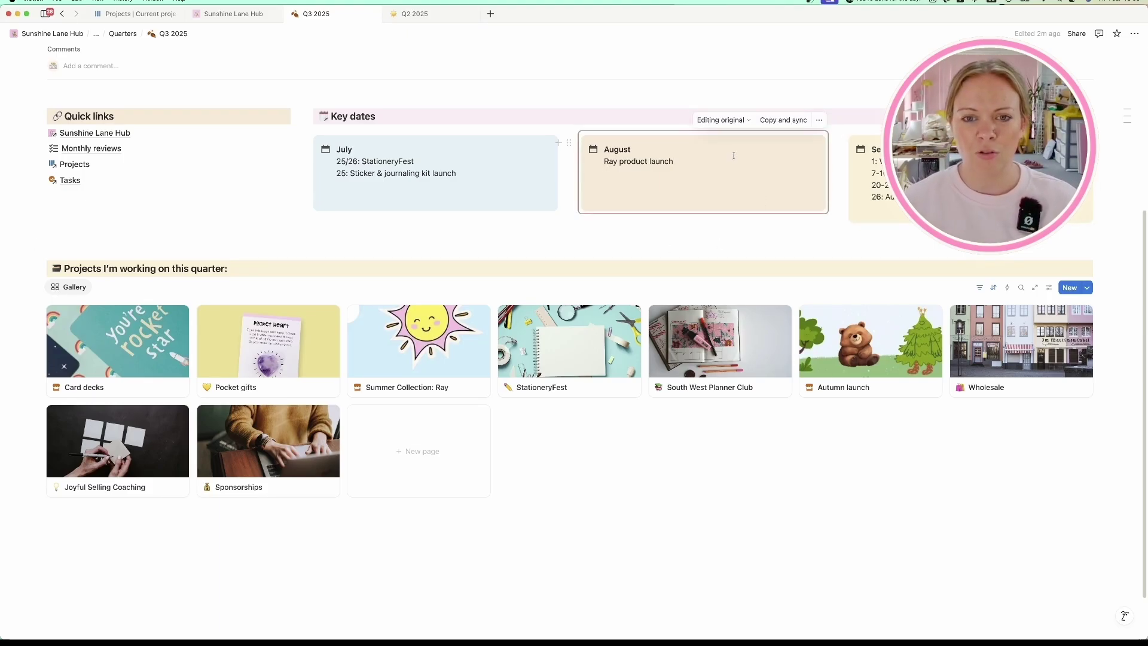
key(BackSpace)
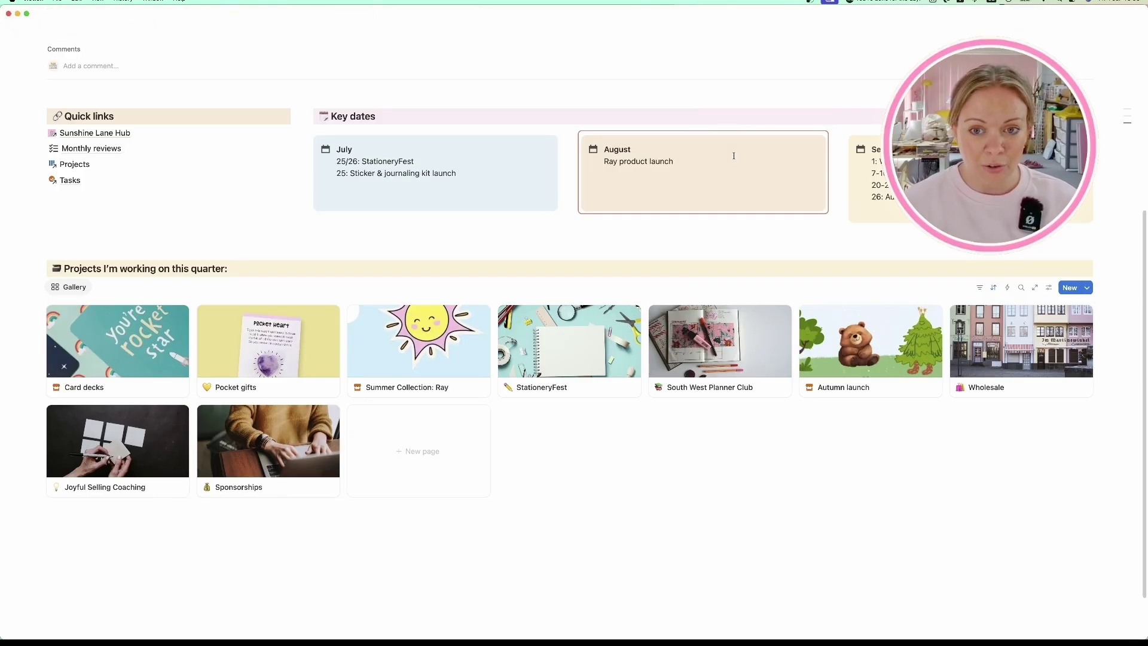
key(Return)
text(7-)
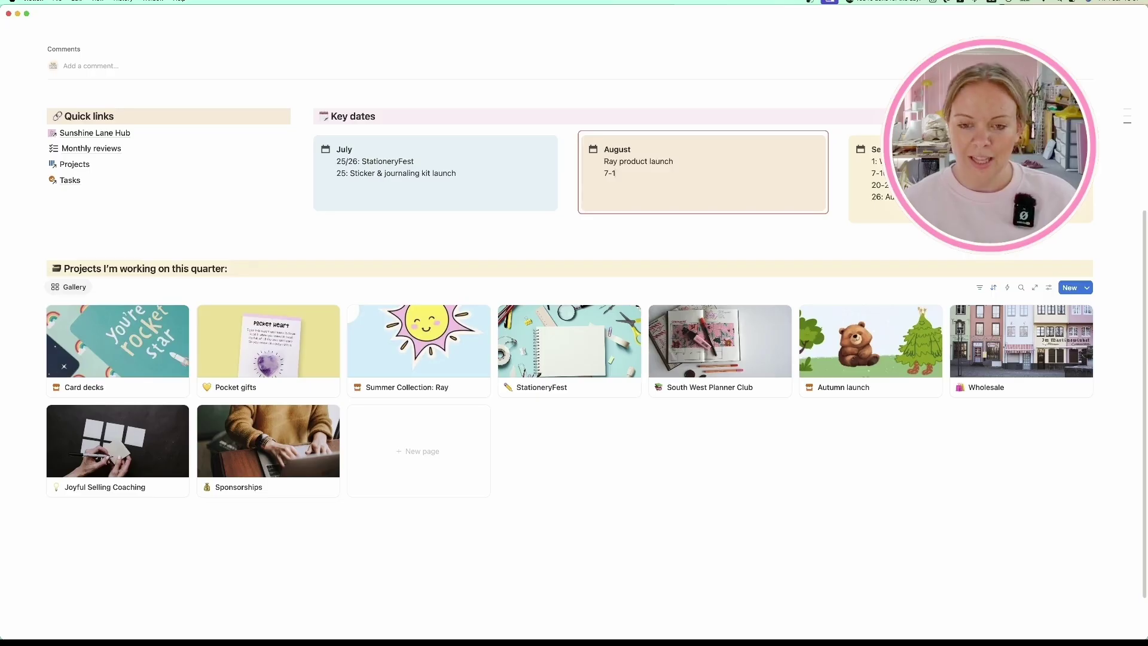
text(10 Dobbies Pop)
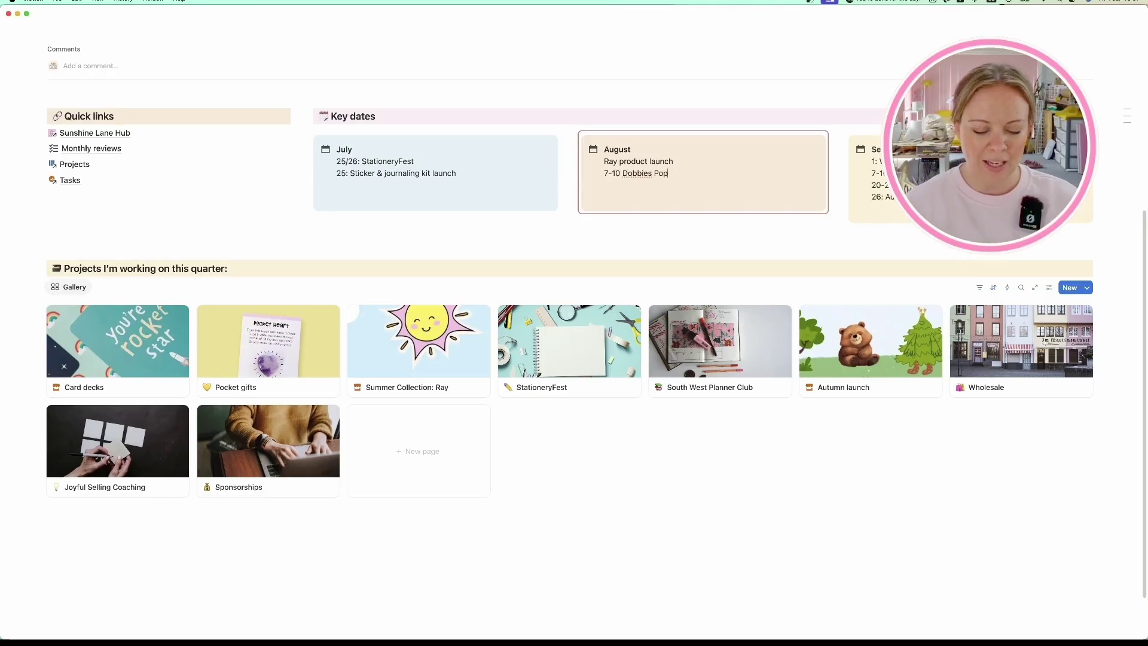
text(-up)
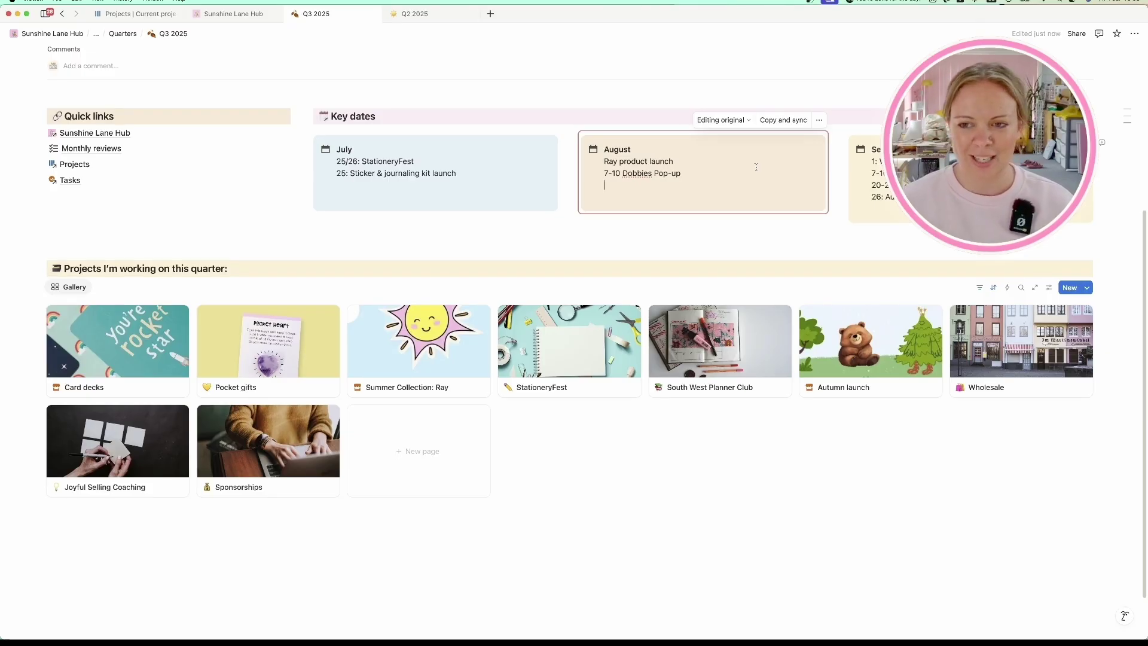
Delete the second entry, the one starting with "7-1", from the September key dates.
drag(951, 174, 867, 172)
click(880, 173)
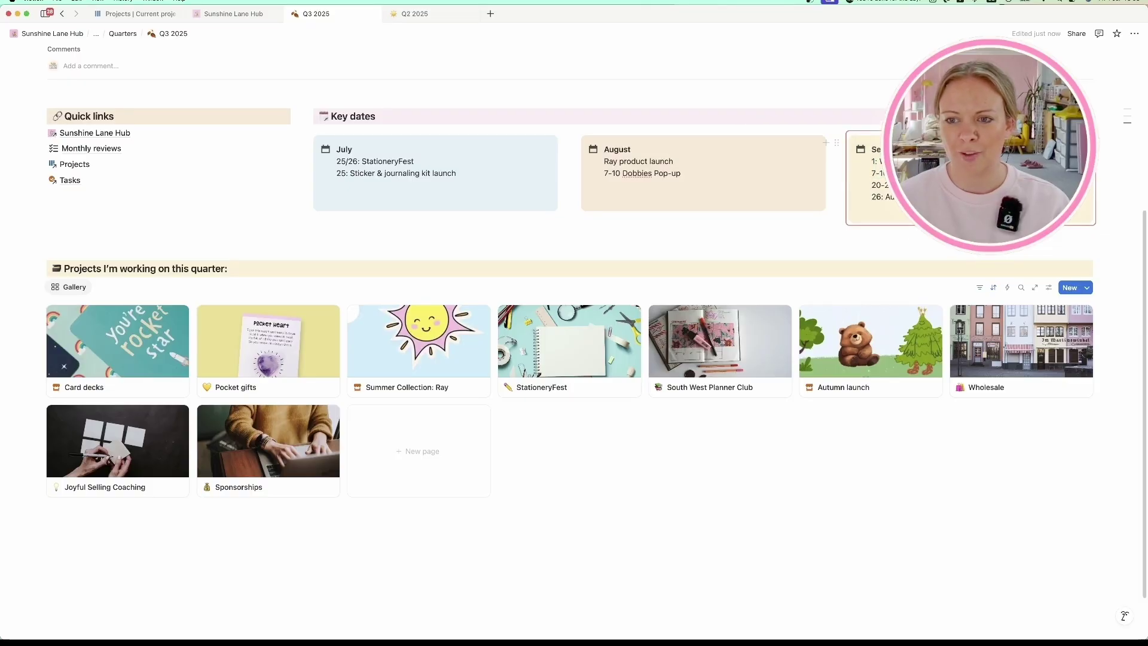
key(BackSpace)
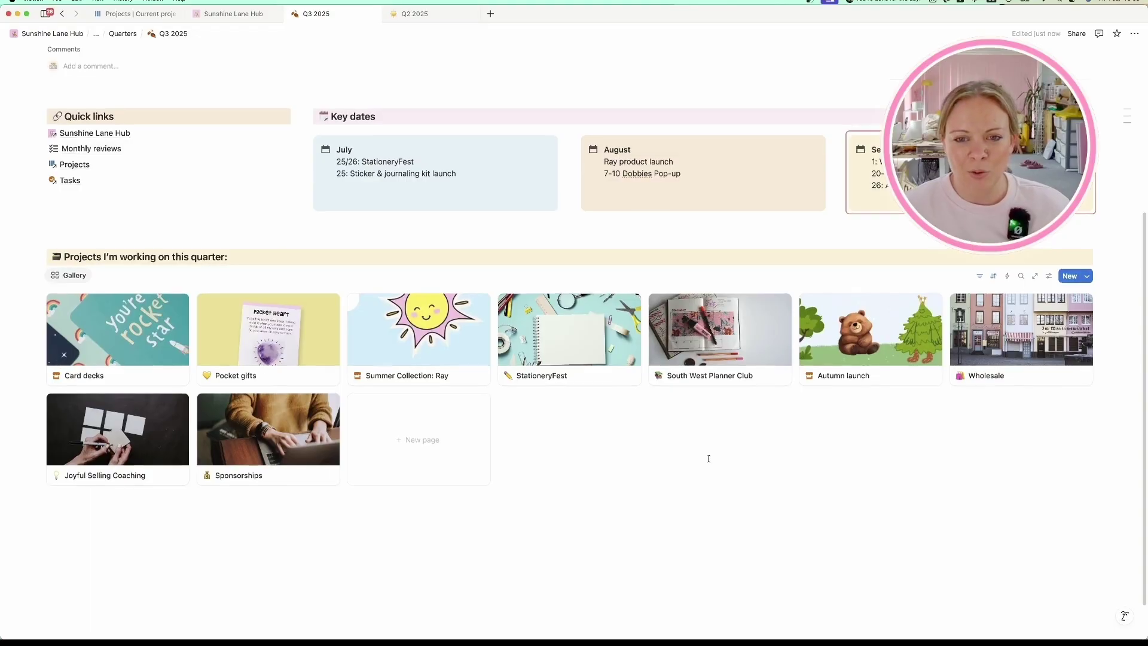
Open the Q4 2025 plan and review its October, November and December key dates and the quarter's projects.
scroll(707, 460, up, 1)
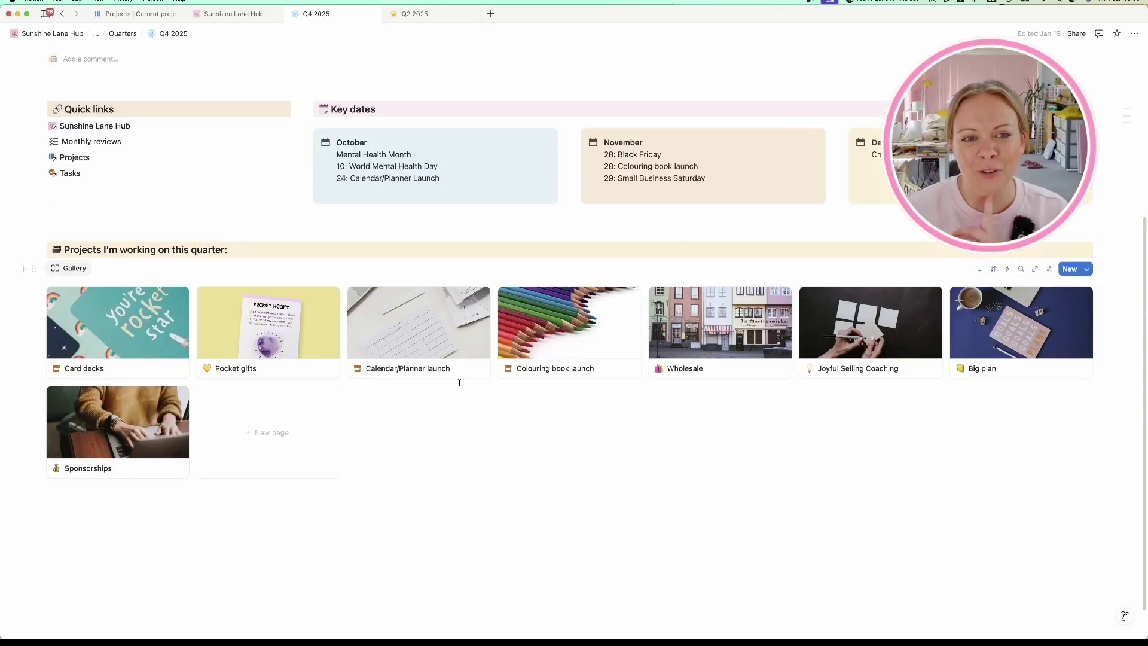
click(465, 182)
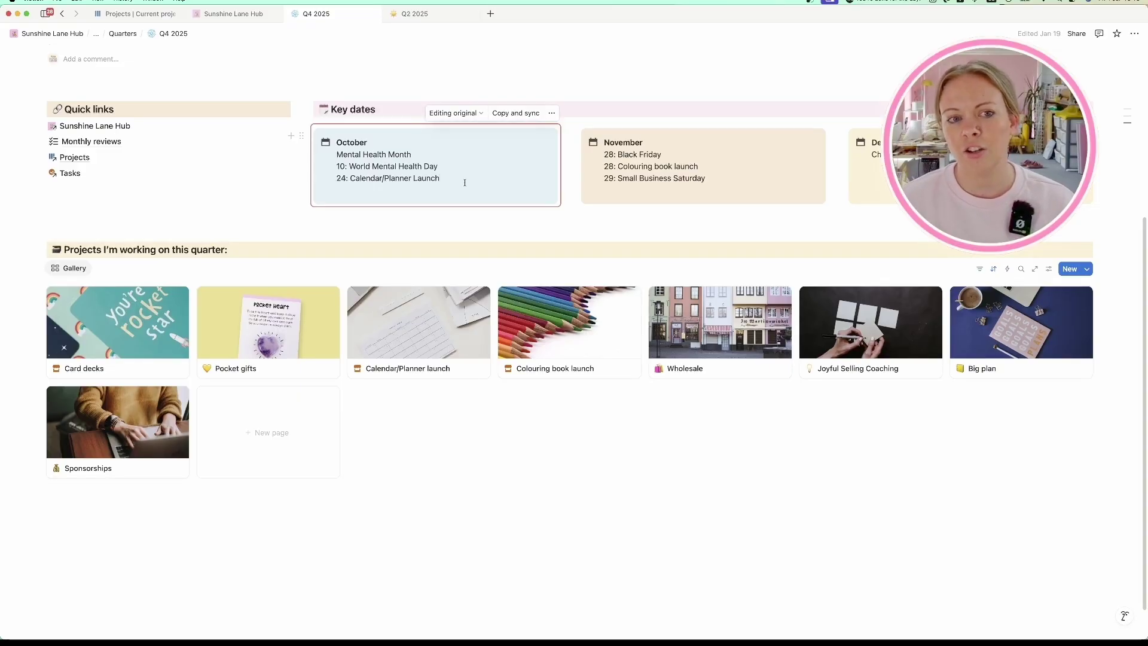
click(634, 154)
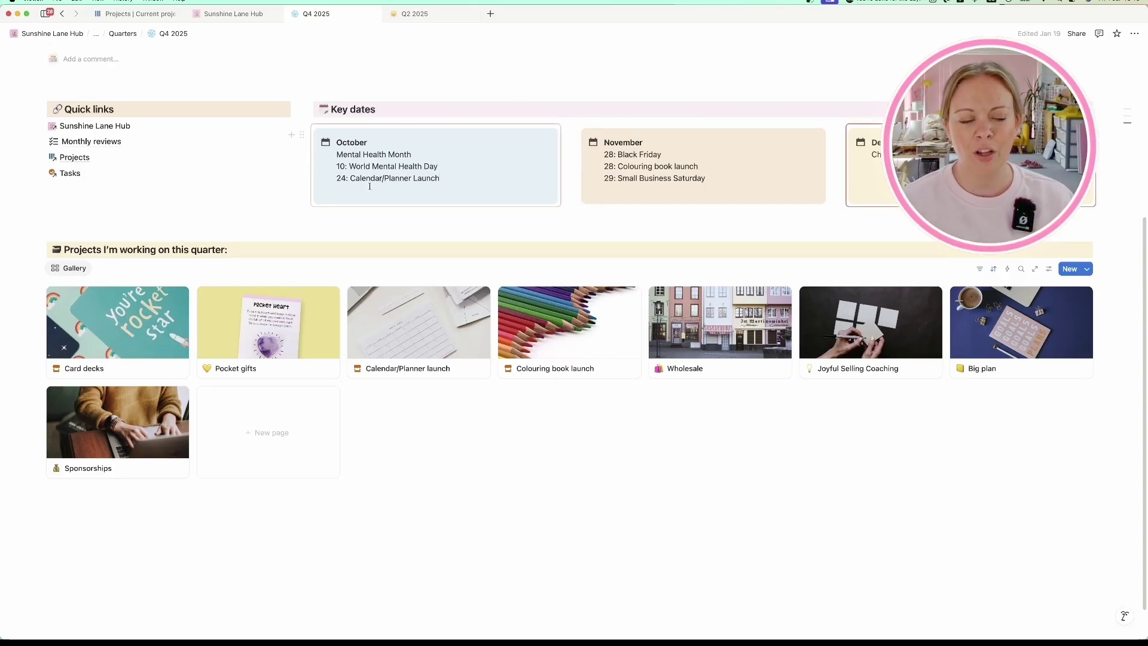
click(359, 167)
click(872, 167)
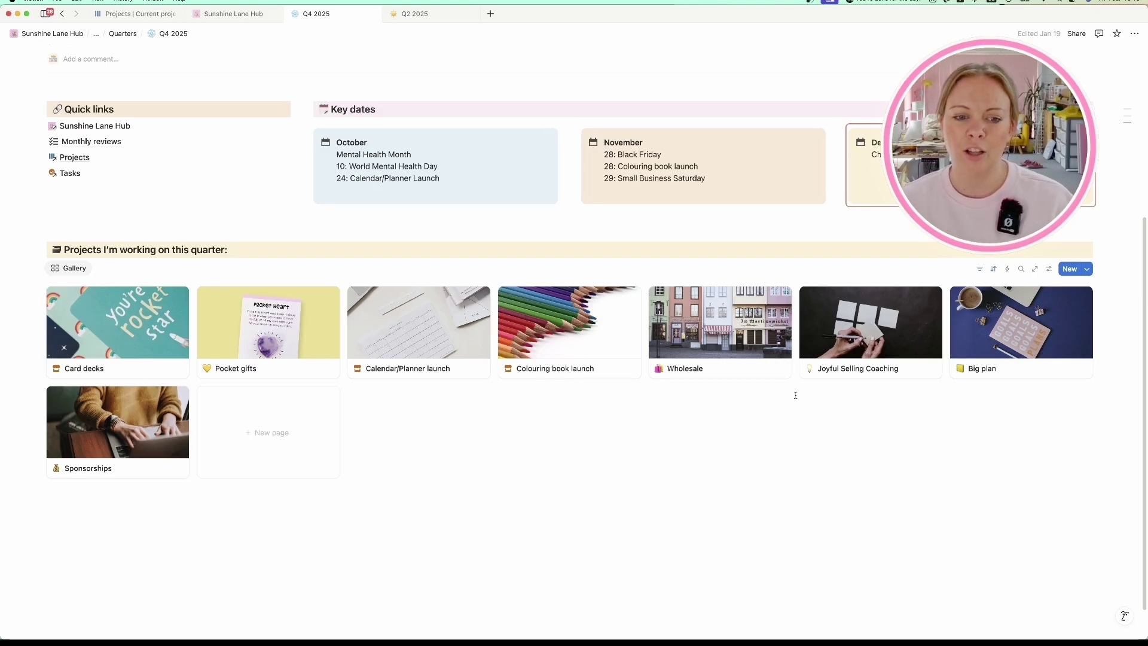
mouse_move(19, 344)
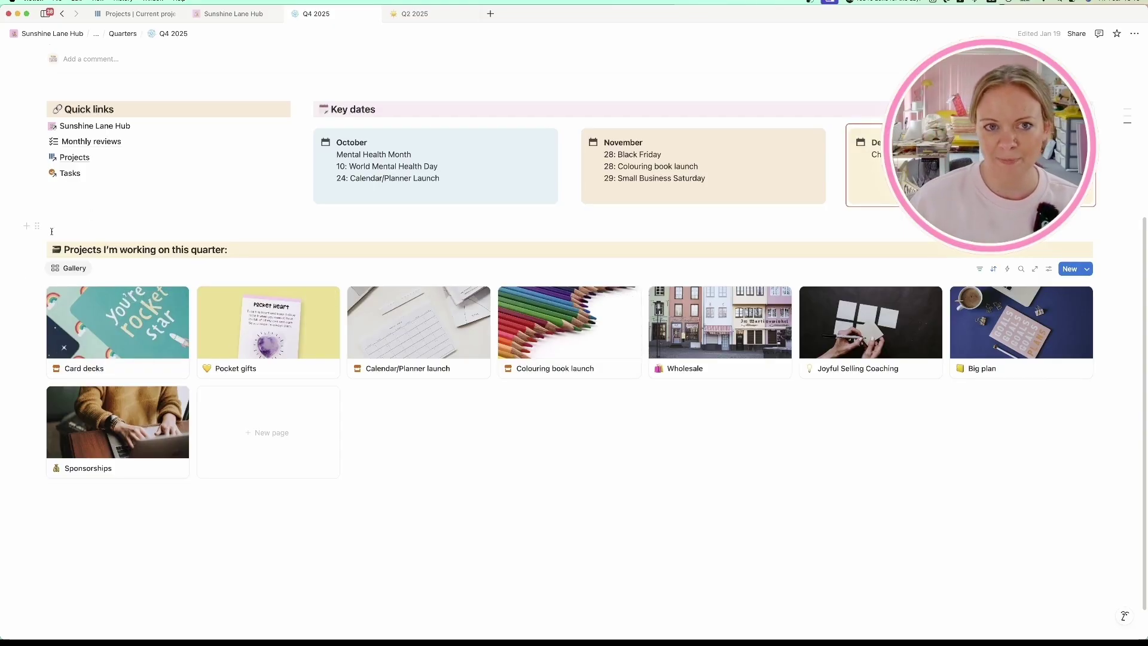
scroll(597, 238, up, 5)
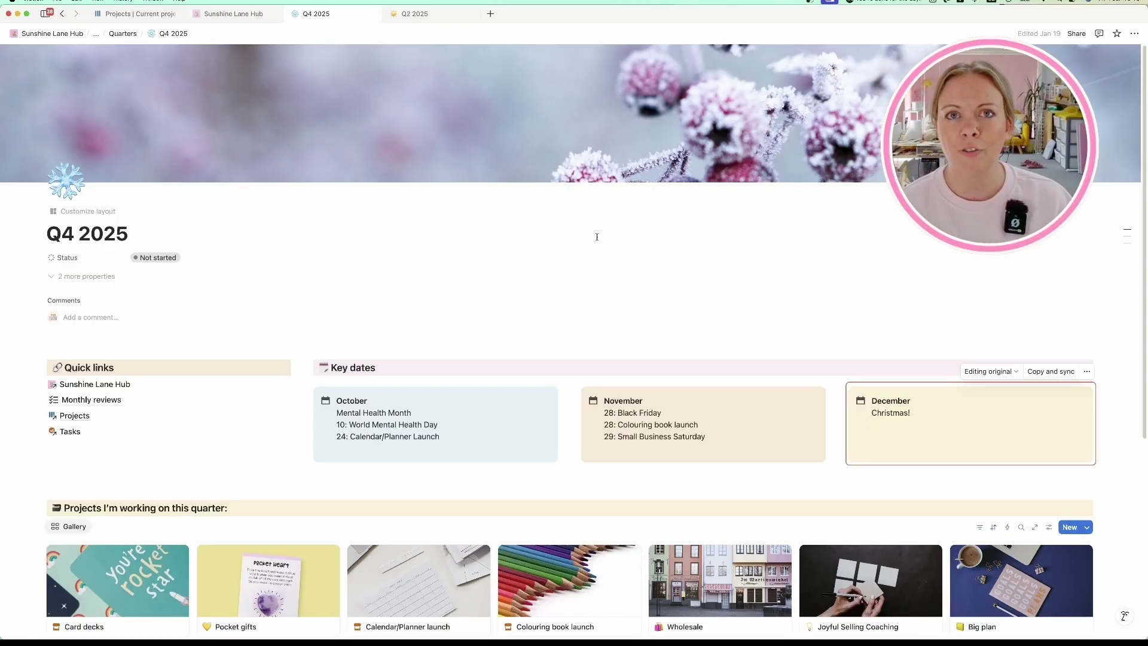
key(Return)
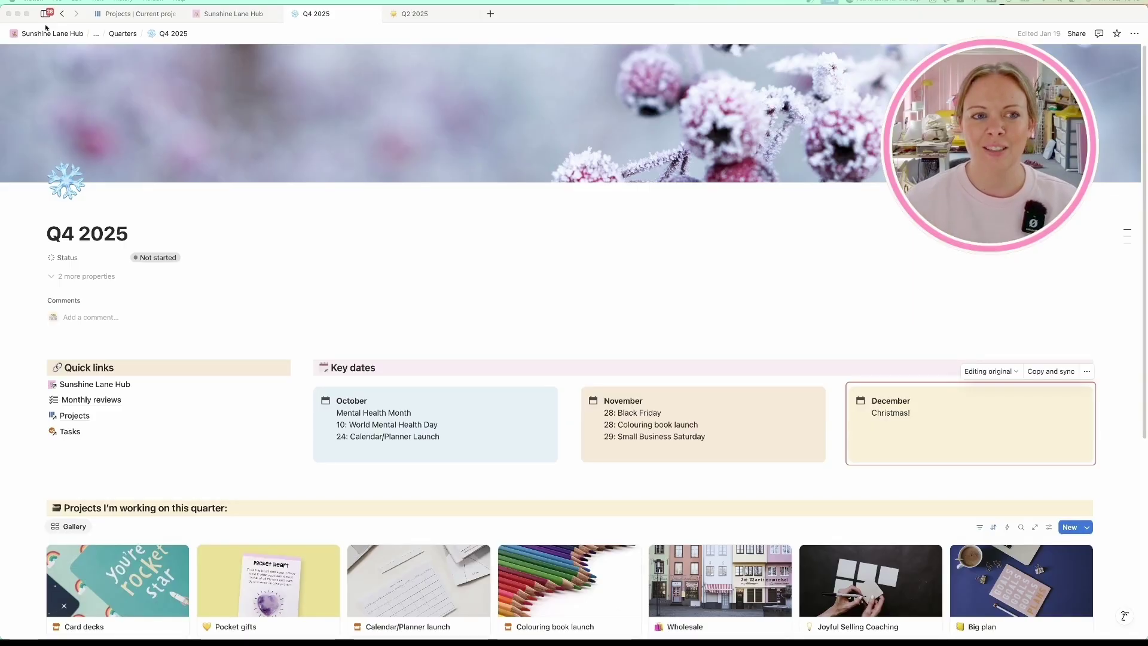
Return to the Plan It Out page and add a goal beginning with "Find t" to the Misc group.
click(112, 34)
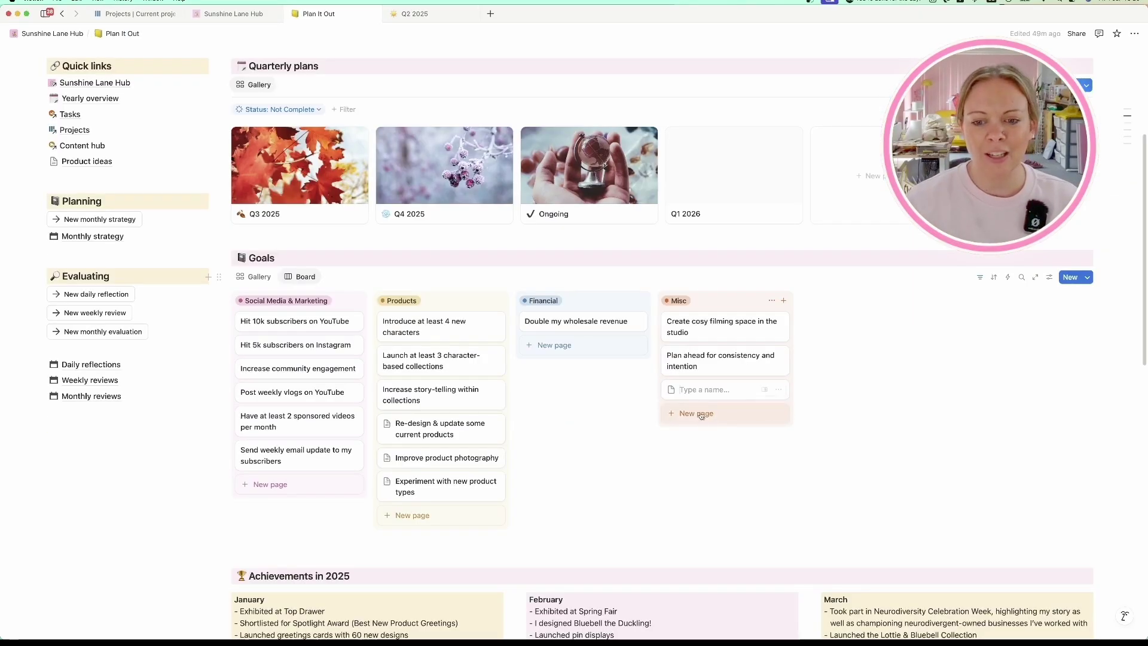
text(Find t)
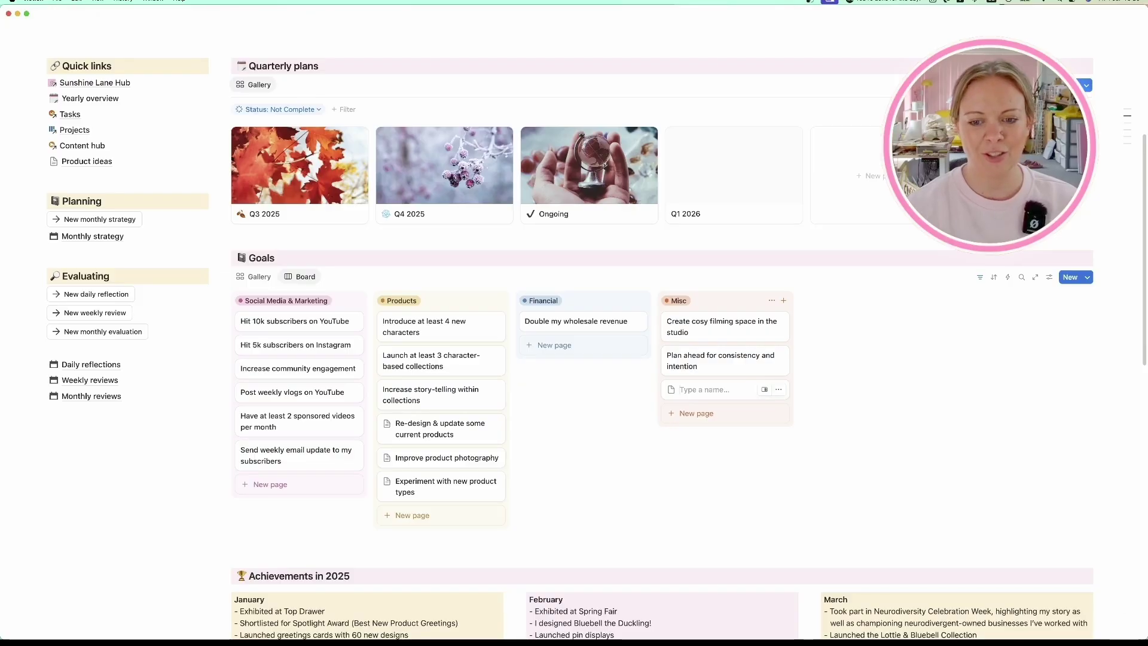